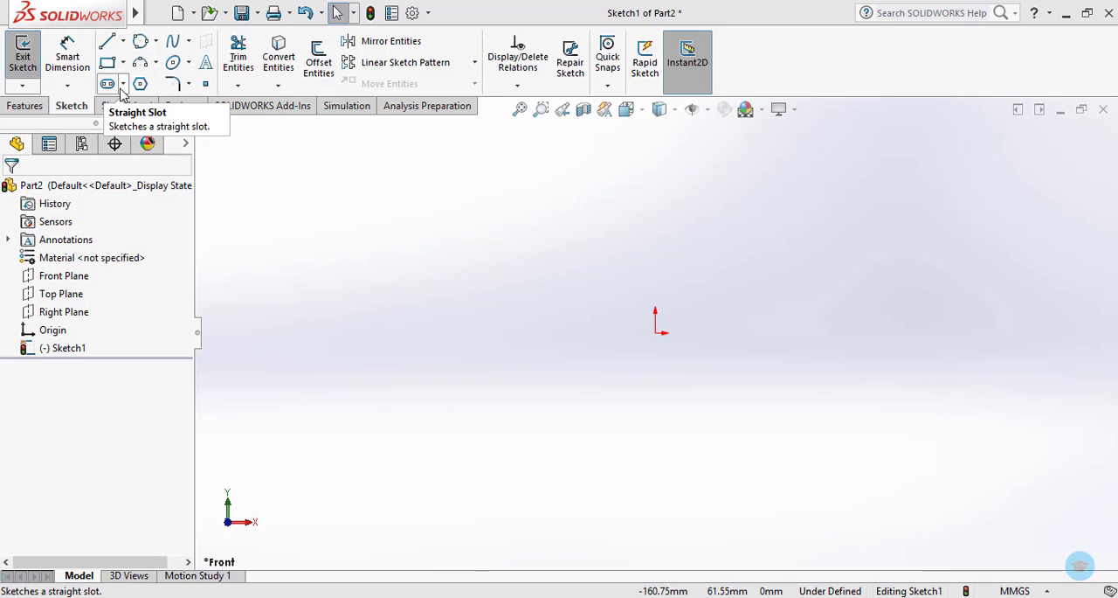
# Sketch a horizontal straight slot just beside the origin, about 58 mm between centers and 23 mm wide.
pyautogui.click(123, 85)
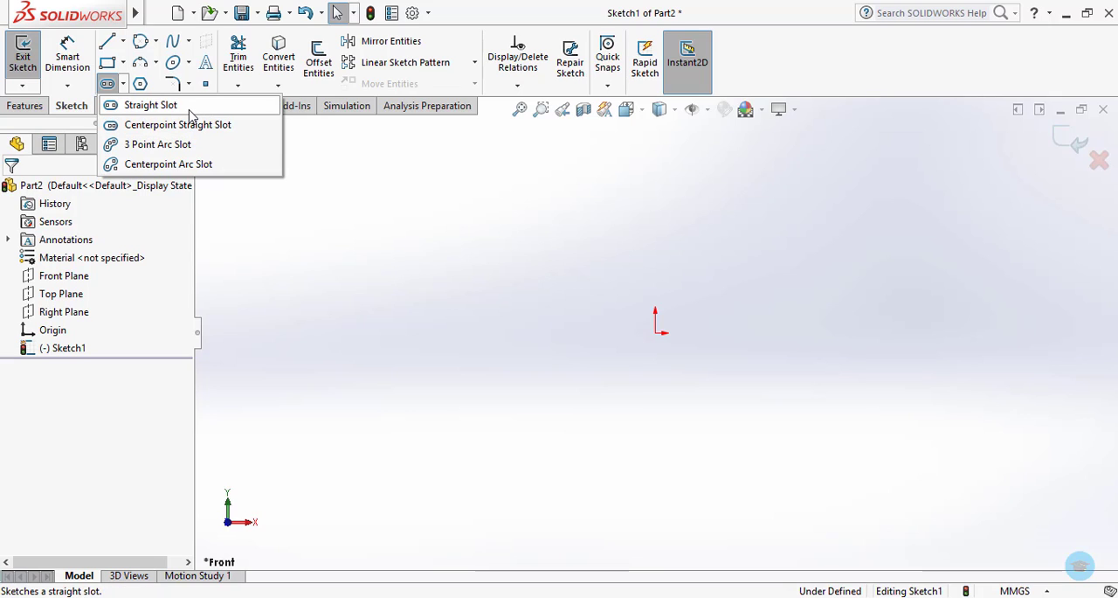
pyautogui.click(150, 106)
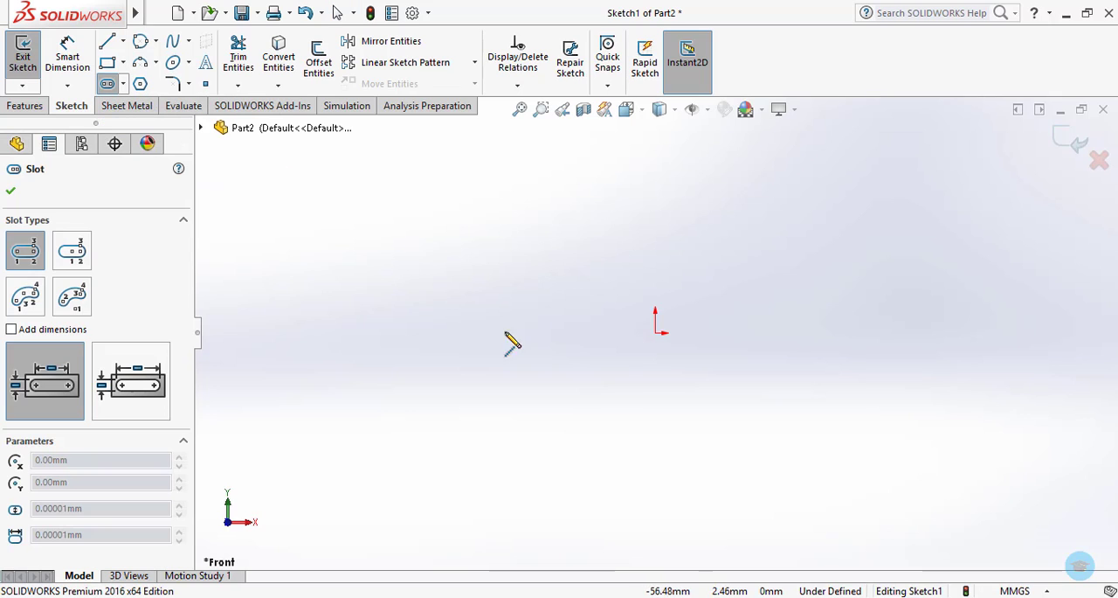
pyautogui.click(450, 306)
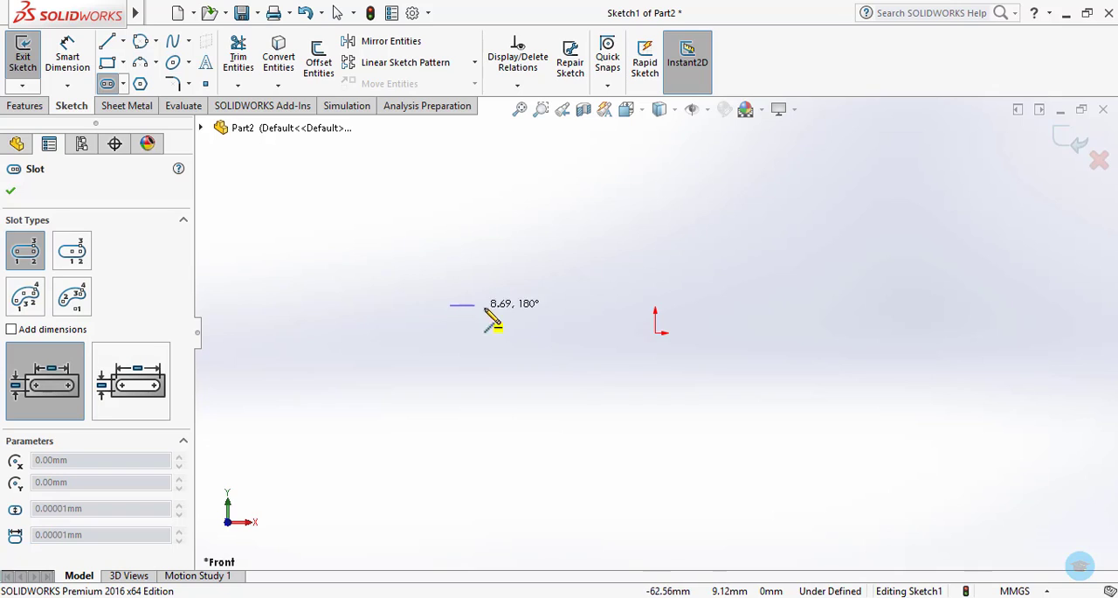
pyautogui.click(614, 306)
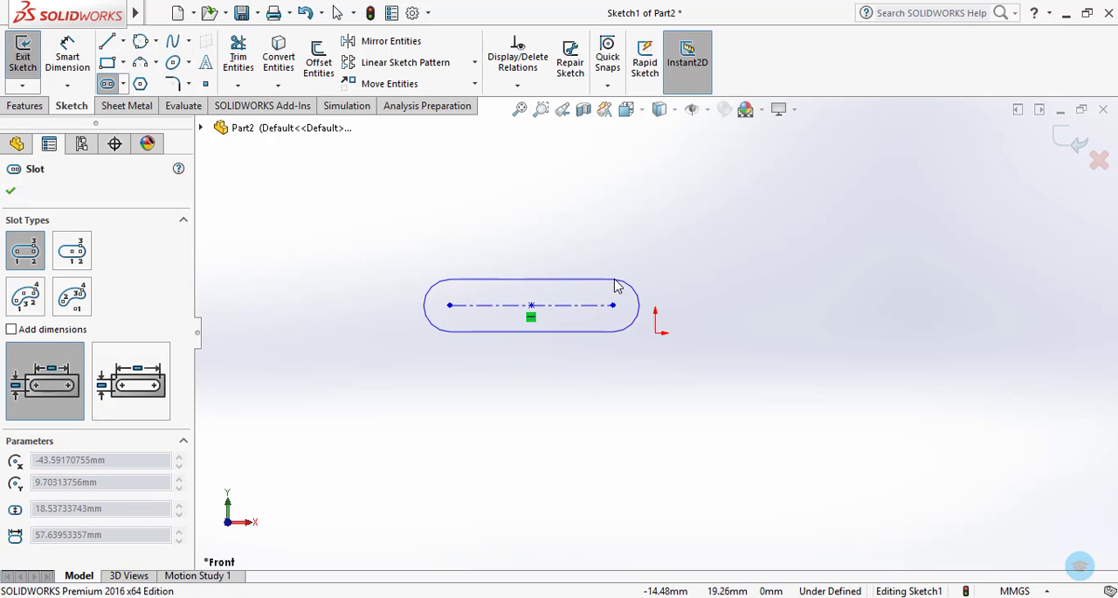
pyautogui.click(616, 280)
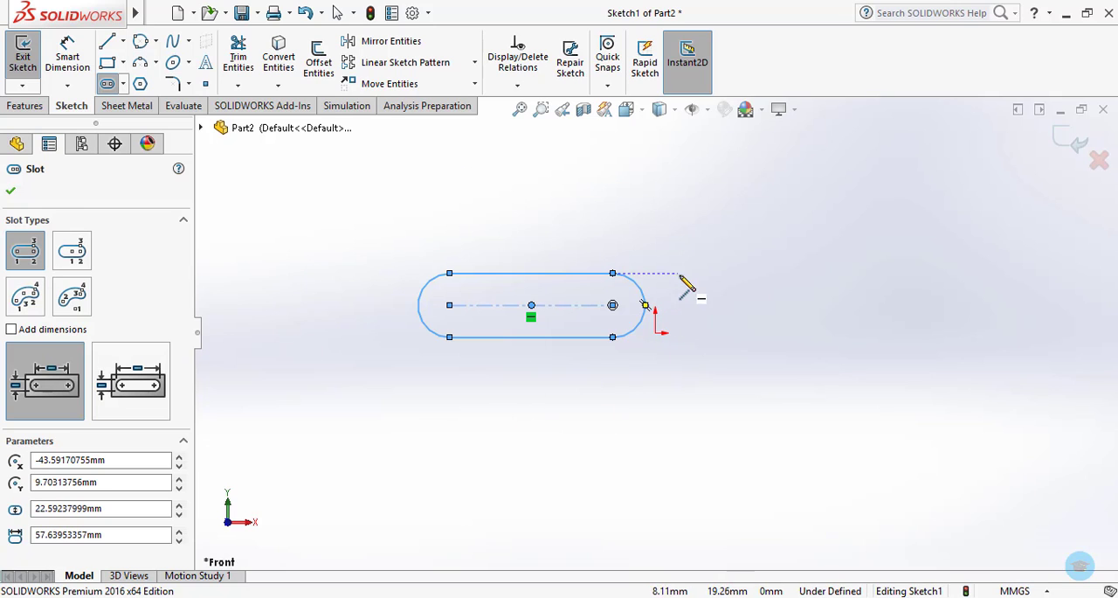
pyautogui.press('Escape')
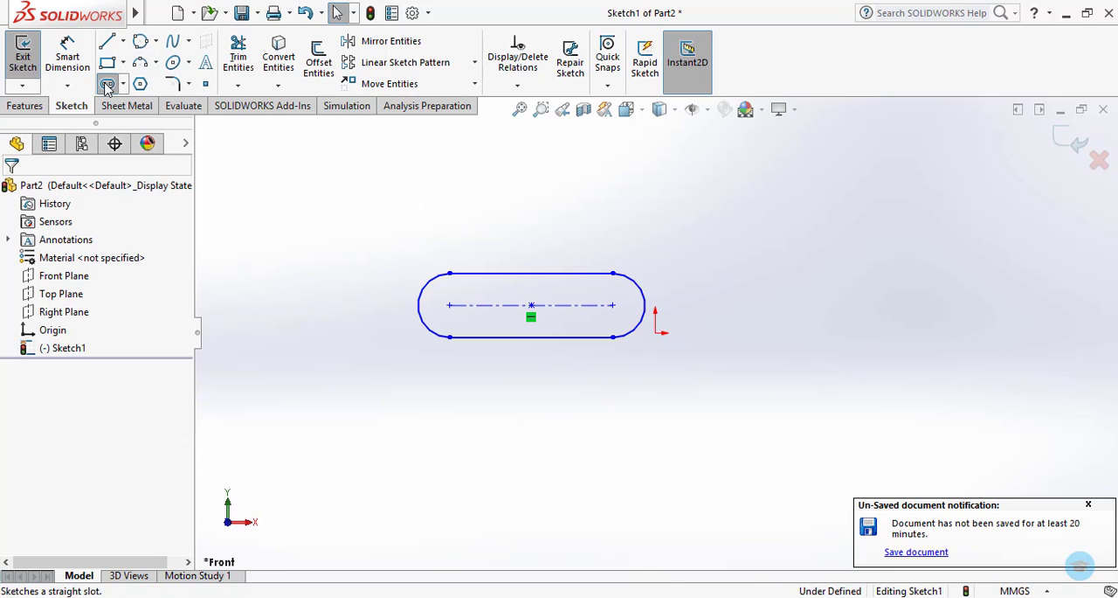
# Sketch a slightly tilted straight slot on the other side of the origin, about 57 mm between centers and 24 mm wide.
pyautogui.click(107, 85)
pyautogui.click(788, 298)
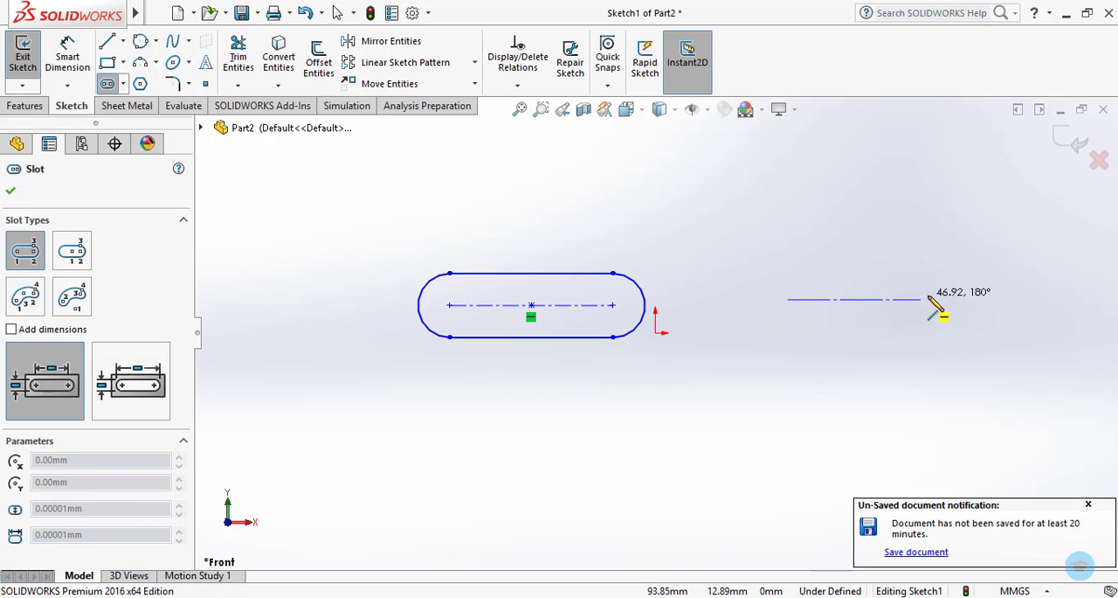
pyautogui.click(948, 295)
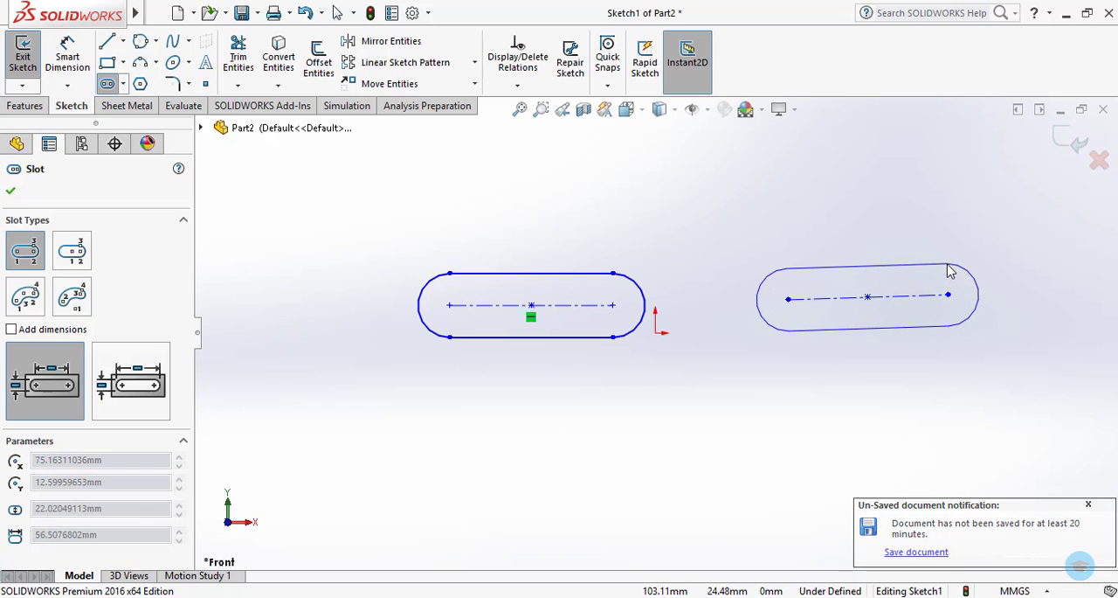
pyautogui.click(948, 263)
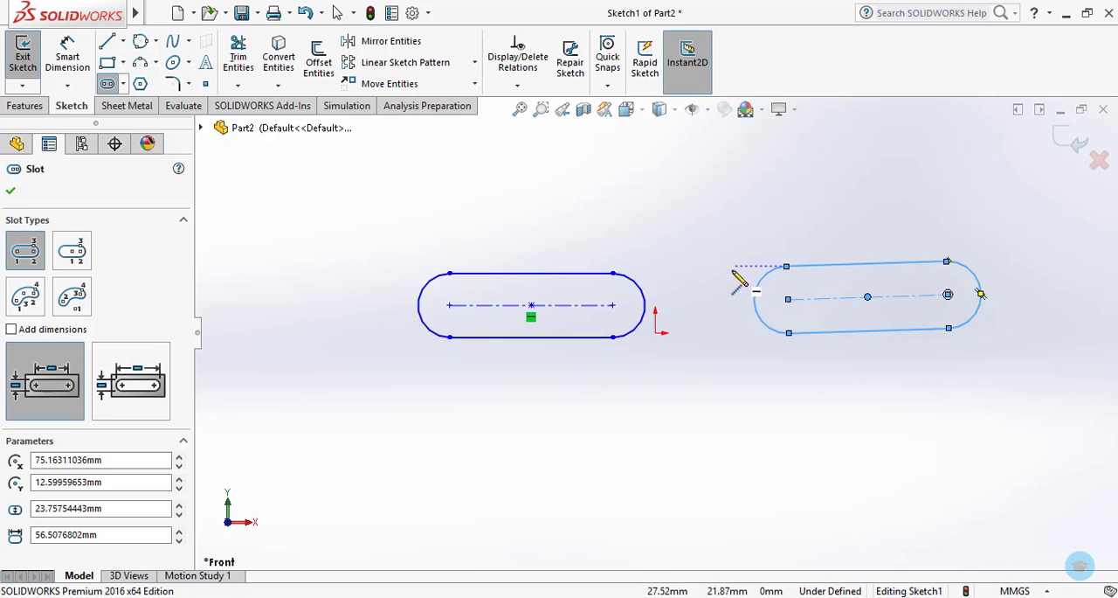
pyautogui.press('Escape')
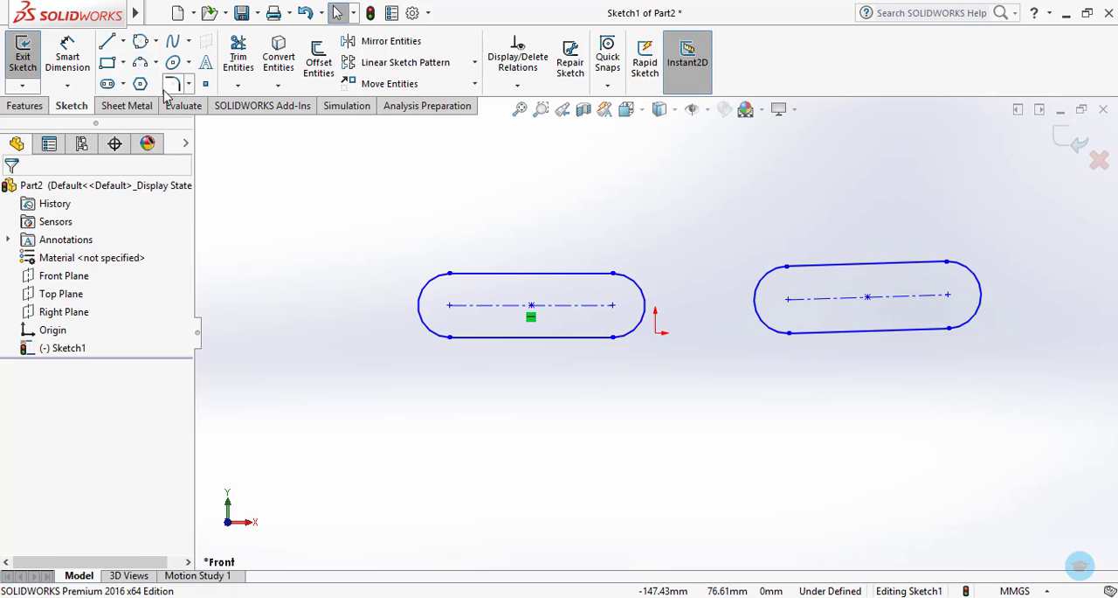
# Sketch a horizontal centerpoint straight slot below the first slot, about 70 mm between centers and 20 mm wide.
pyautogui.click(123, 83)
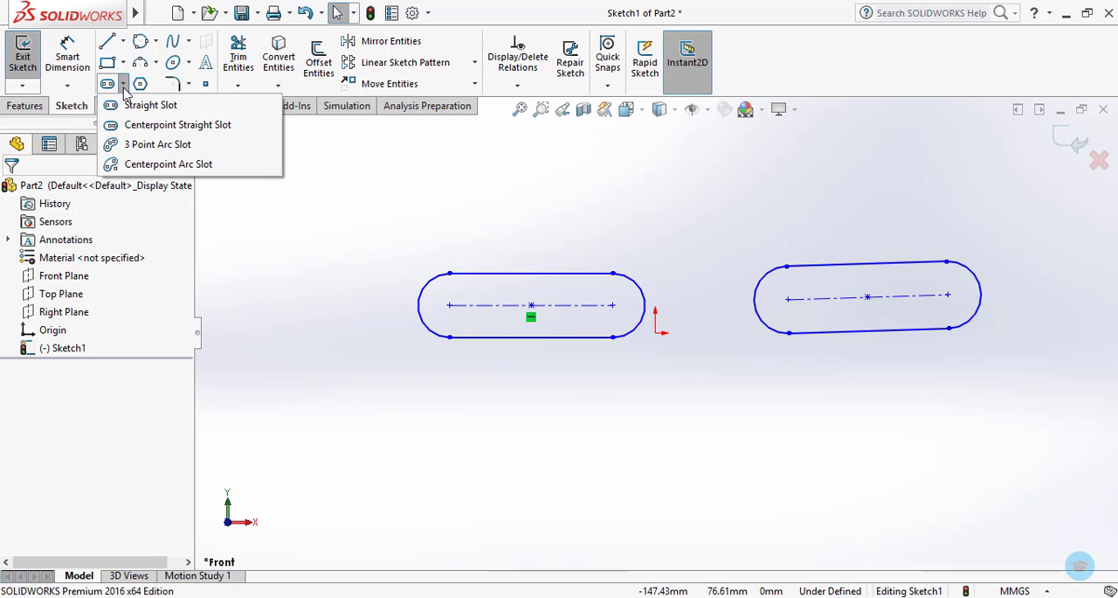
pyautogui.click(149, 128)
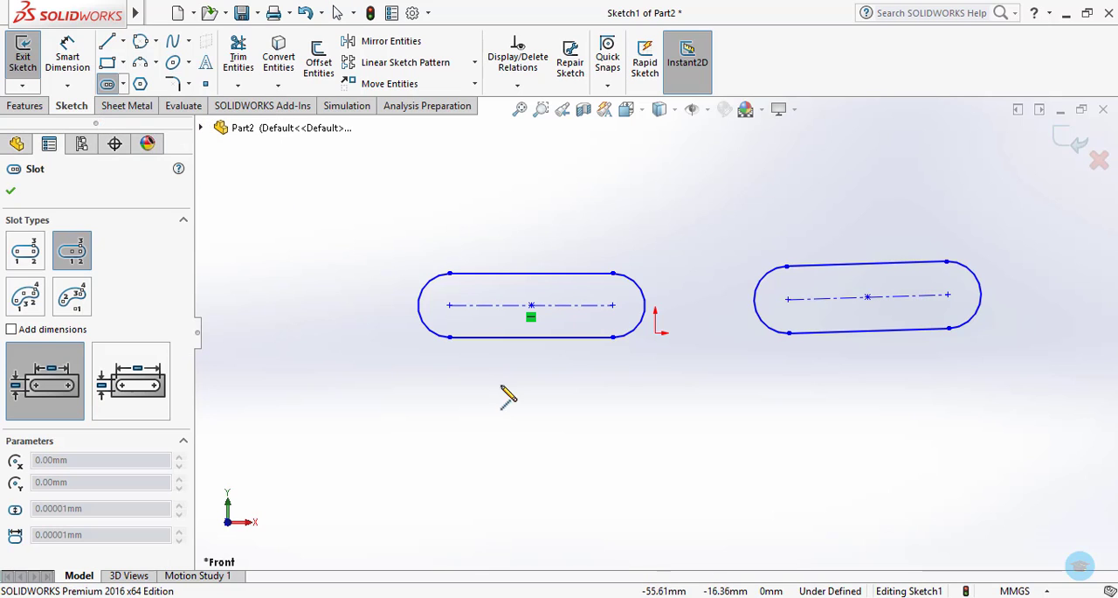
pyautogui.click(555, 437)
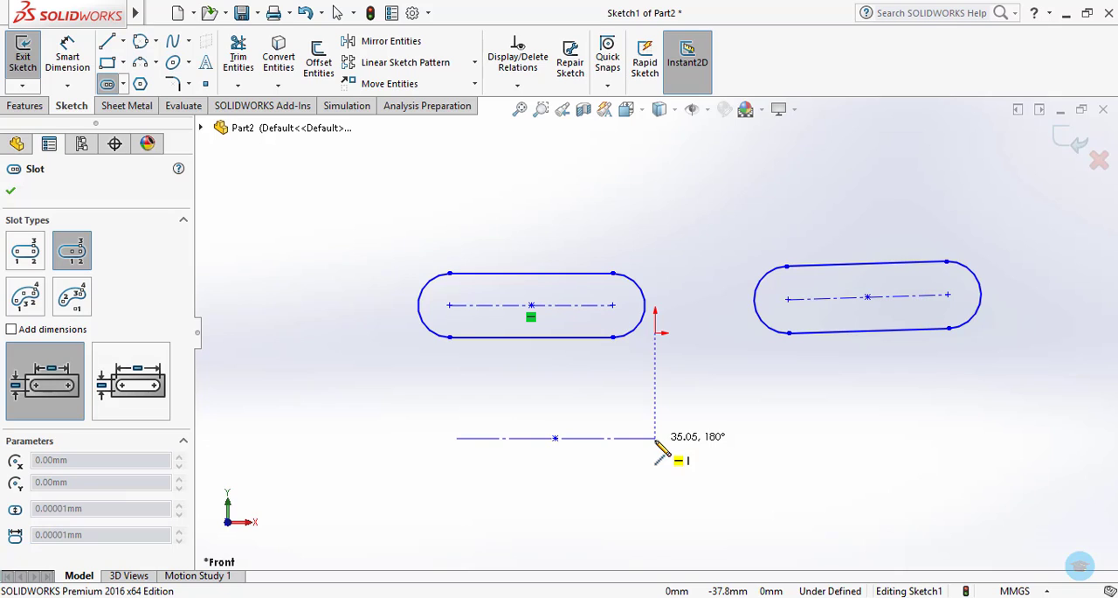
pyautogui.click(655, 438)
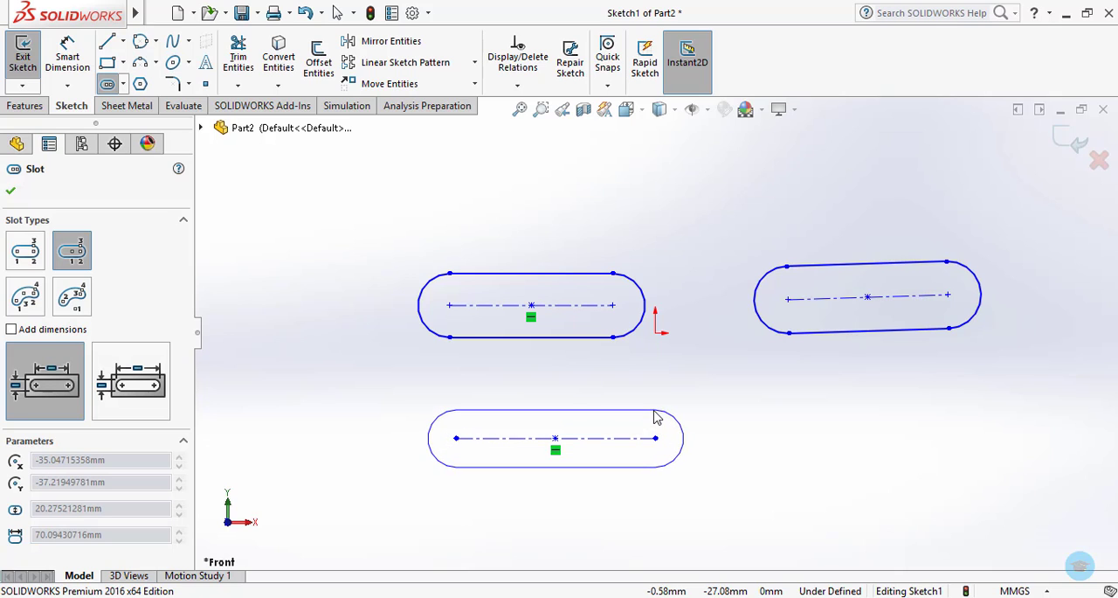
pyautogui.click(657, 418)
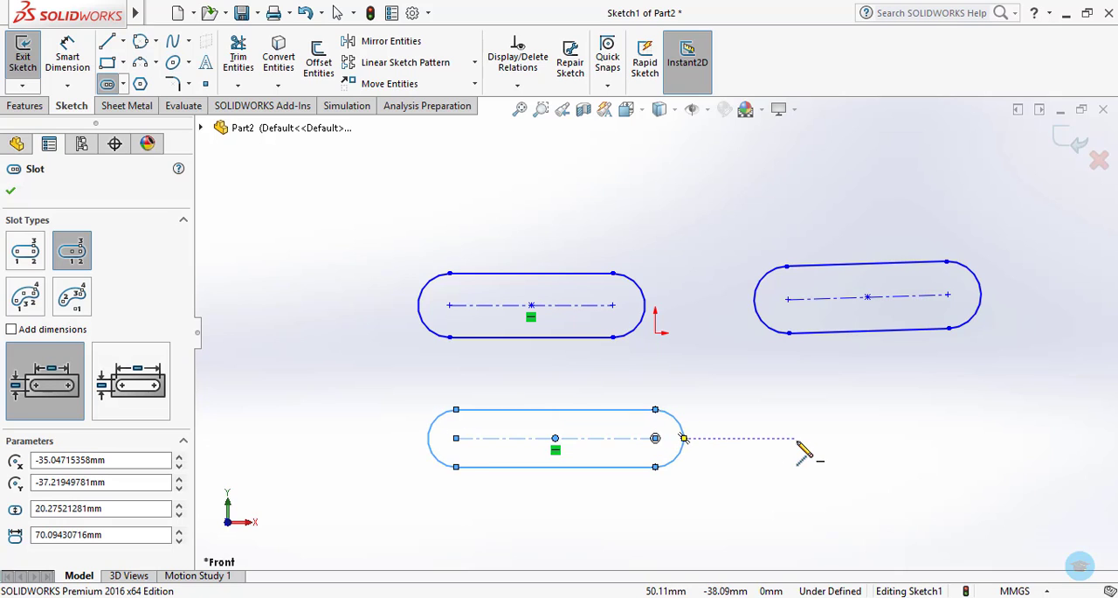
# Sketch a 3 point arc slot below the tilted slot, with about 40 mm radius, 90° sweep and 10 mm width.
pyautogui.click(123, 84)
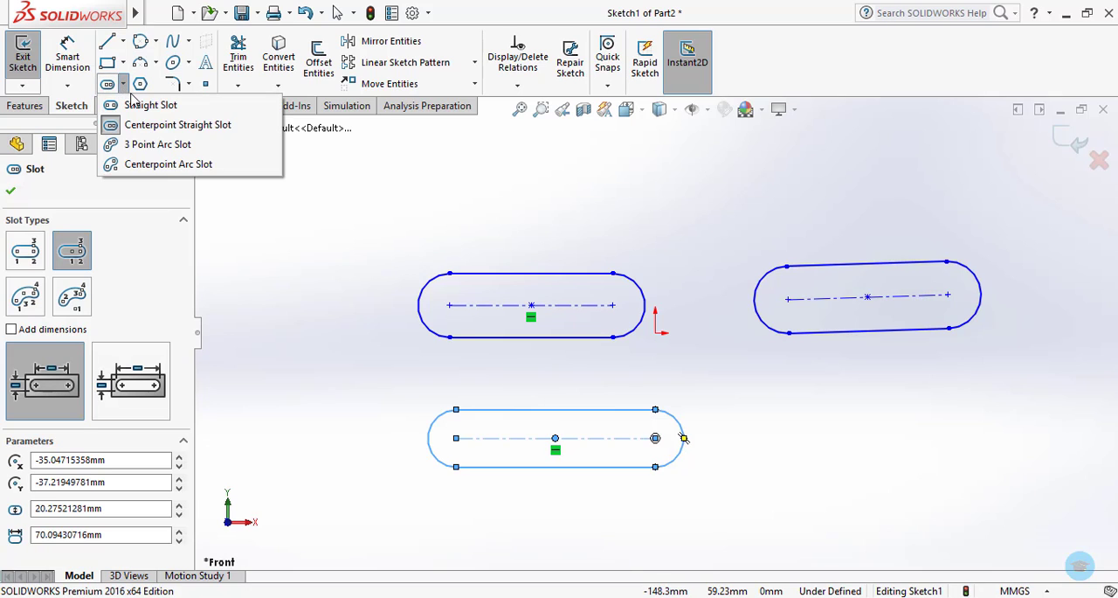
pyautogui.click(210, 149)
pyautogui.click(810, 452)
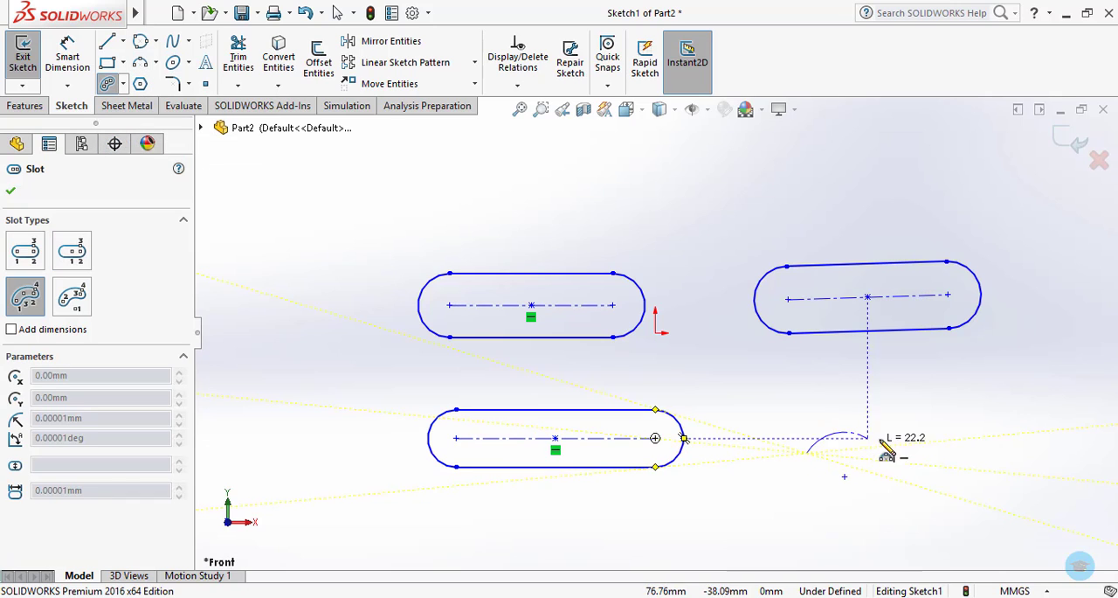
pyautogui.click(966, 426)
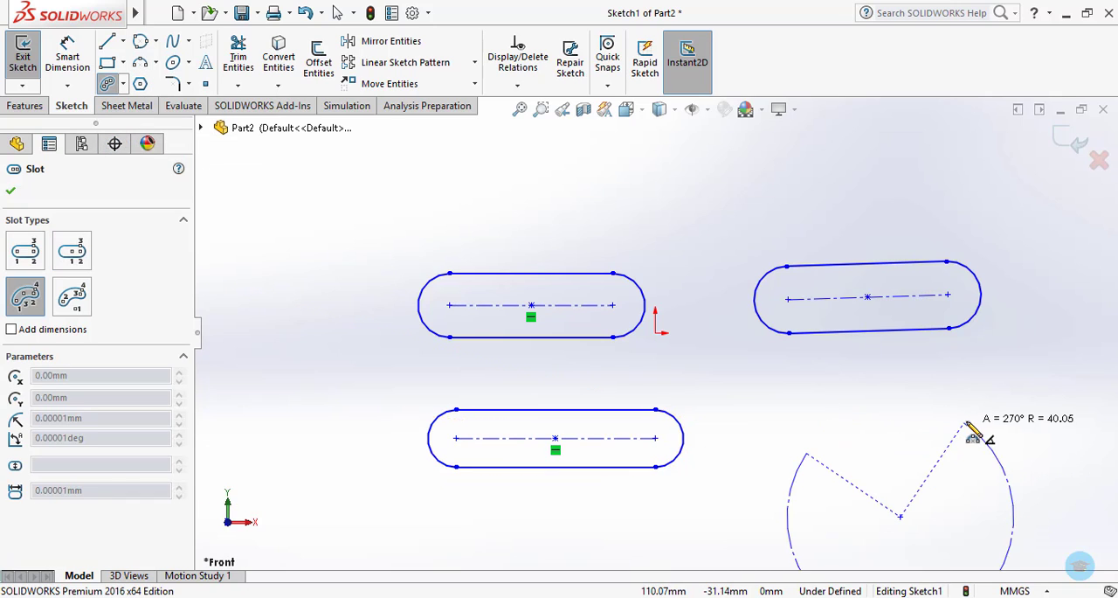
pyautogui.click(959, 419)
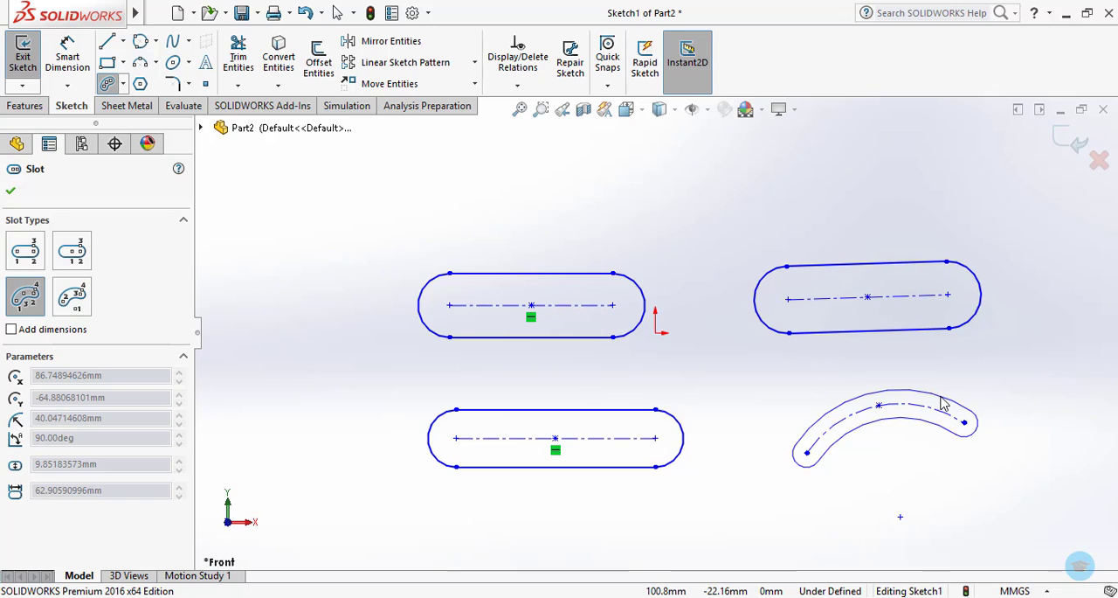
pyautogui.click(944, 403)
# Sketch a second 3 point arc slot above the first straight slot, with about 59 mm radius, 70° sweep and 20 mm width.
pyautogui.click(291, 233)
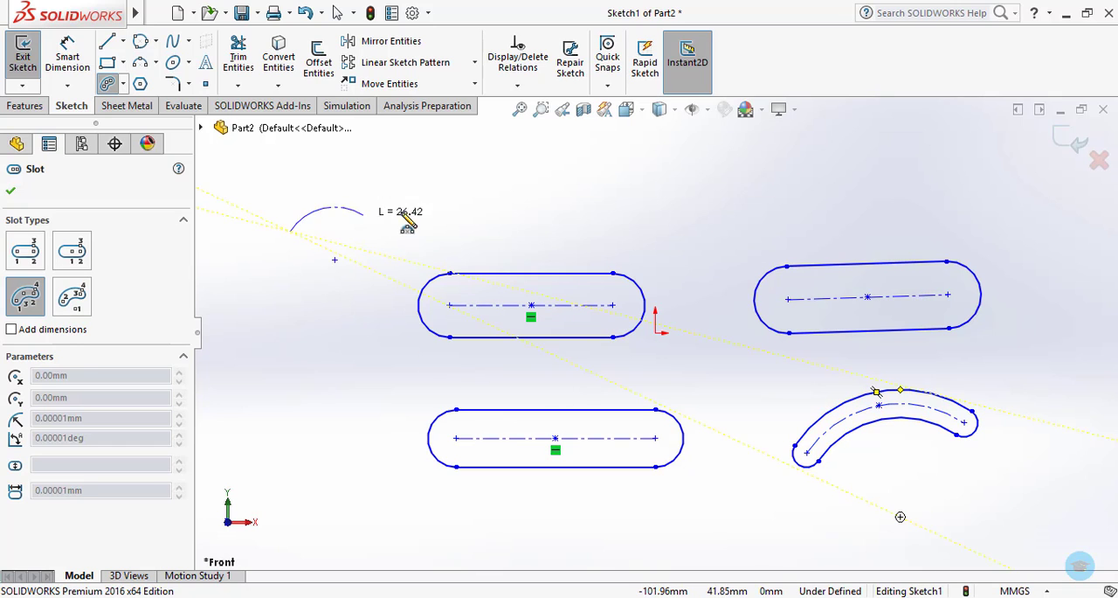
pyautogui.click(479, 201)
pyautogui.click(383, 187)
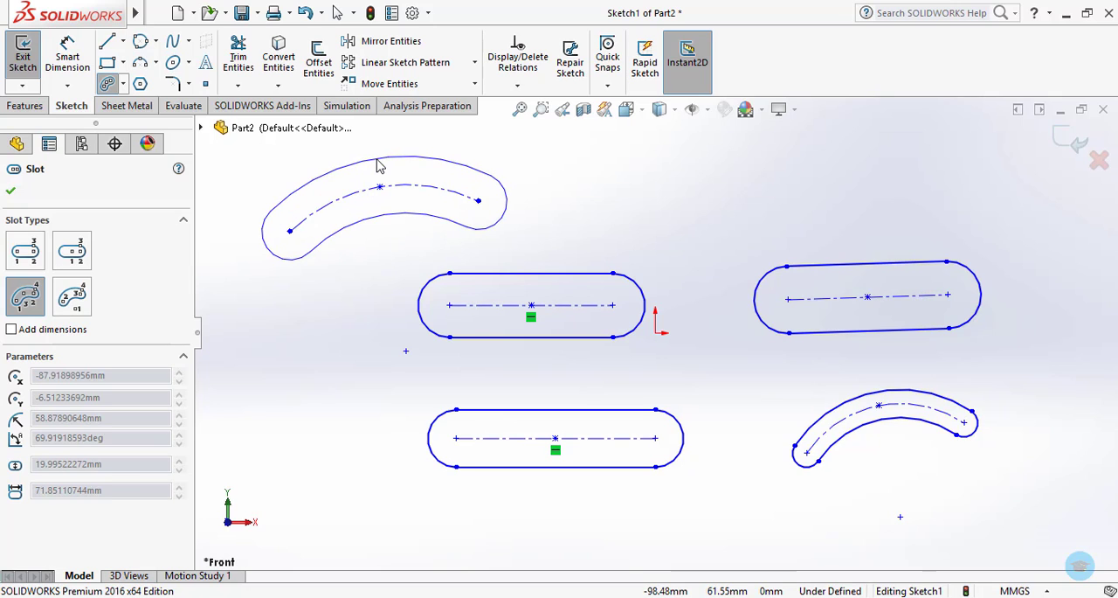
pyautogui.click(378, 166)
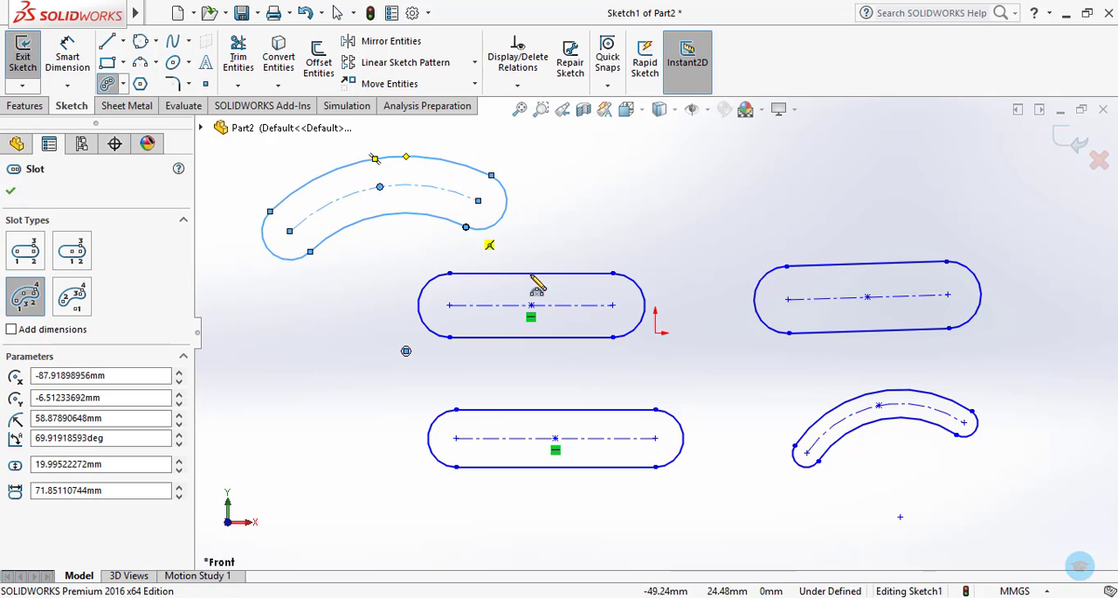
# Sketch a centerpoint arc slot beside the first straight slot, with about 30 mm radius, 72° sweep and 12 mm width.
pyautogui.click(124, 84)
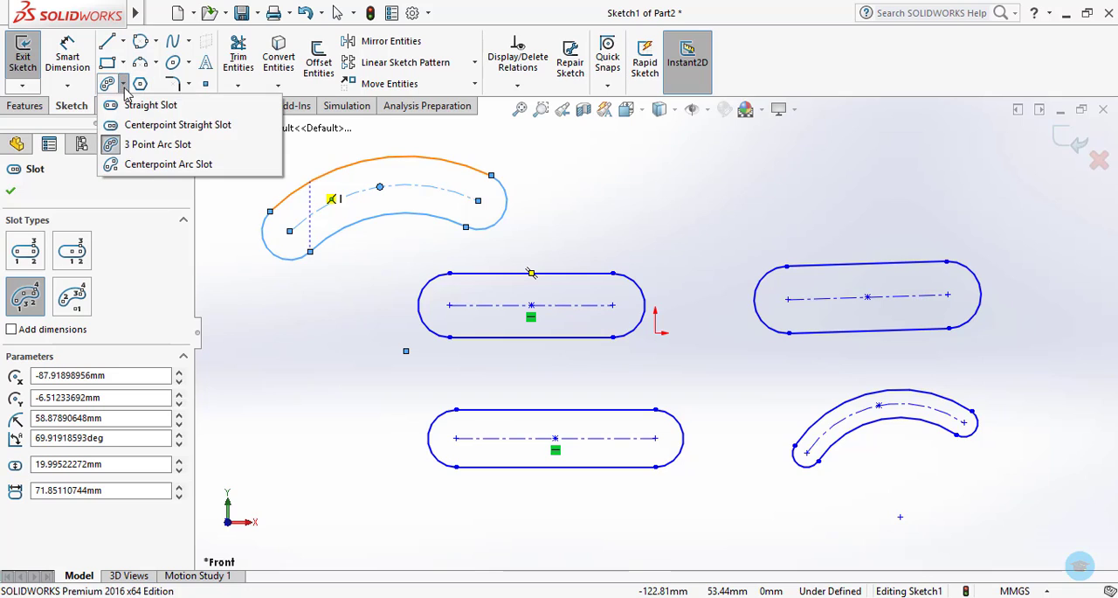
pyautogui.click(155, 164)
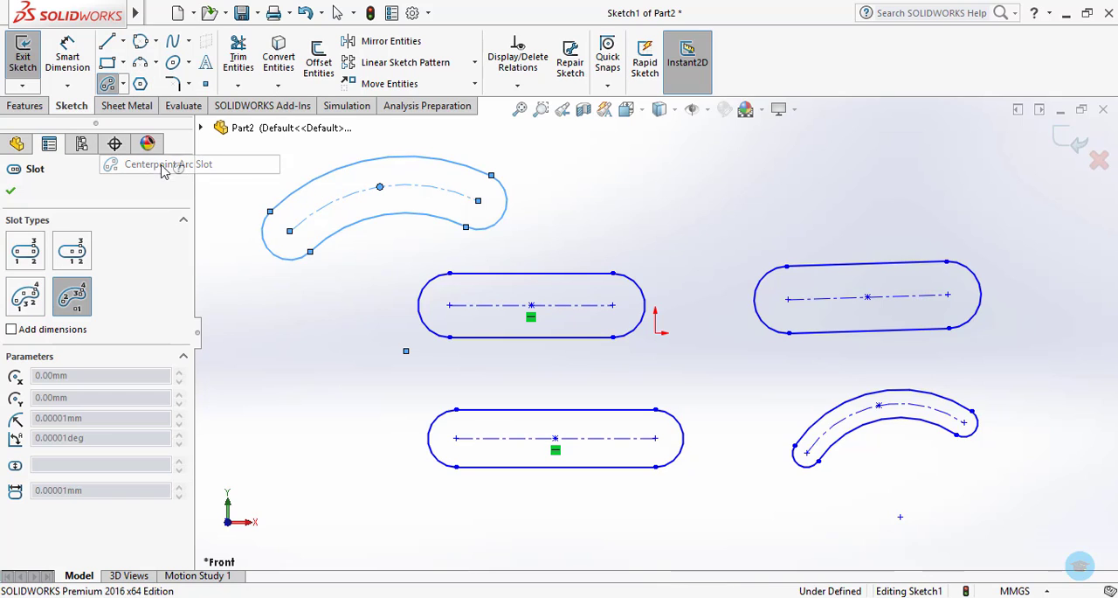
pyautogui.click(261, 392)
pyautogui.click(333, 350)
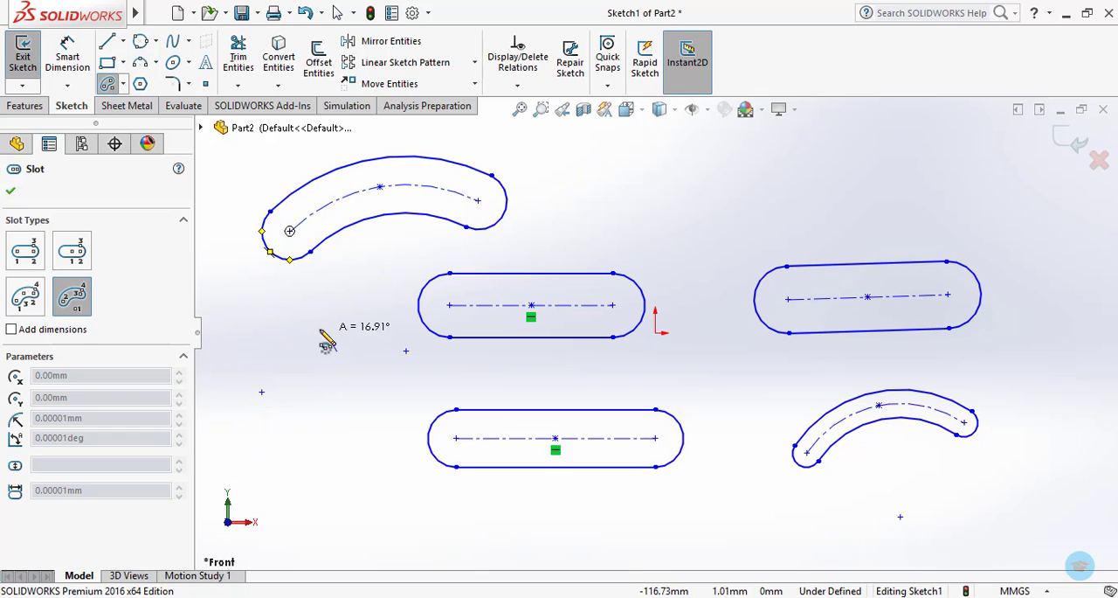
pyautogui.click(246, 308)
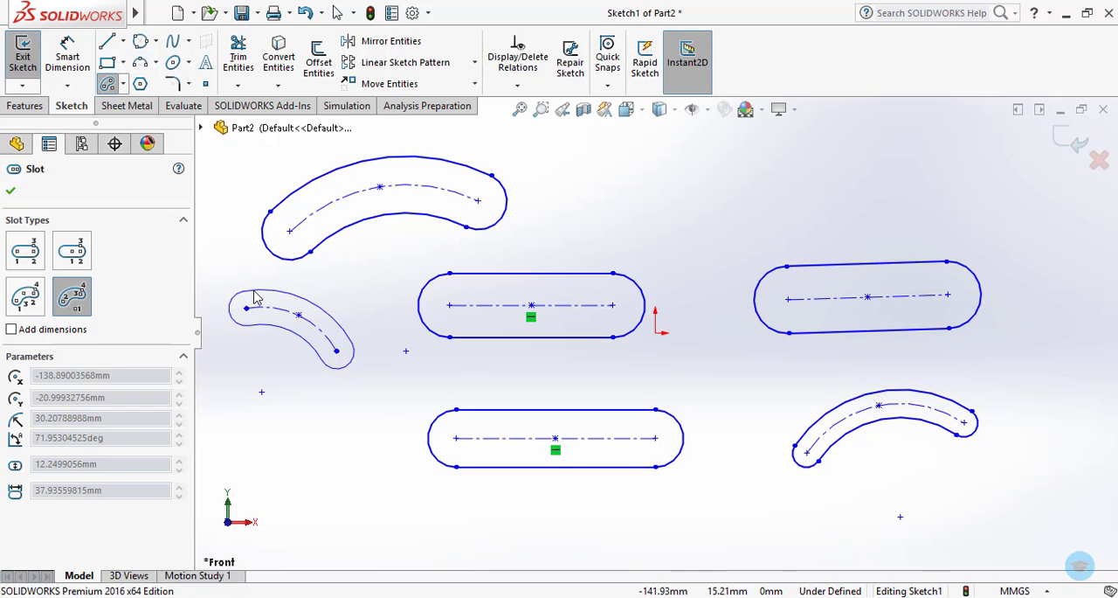
pyautogui.click(255, 298)
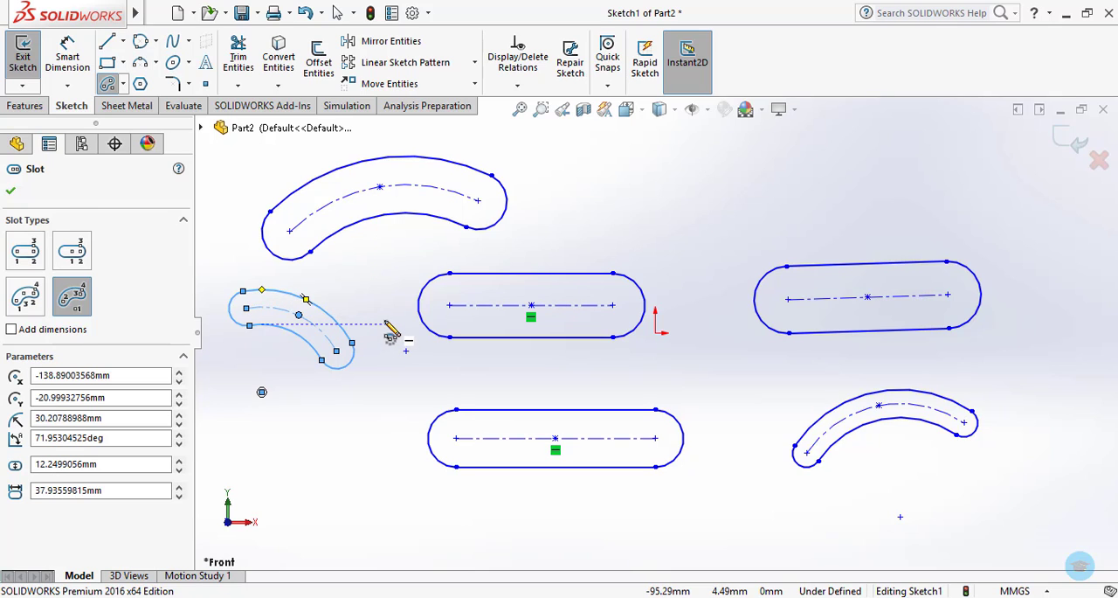
pyautogui.press('Escape')
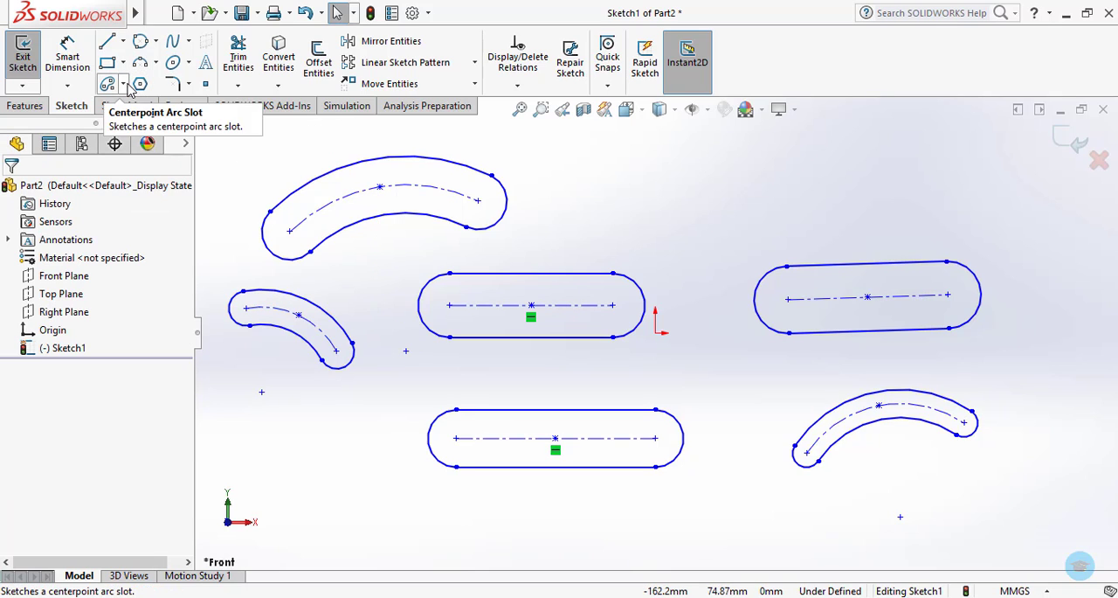
# Delete all the slots from the sketch.
pyautogui.click(124, 83)
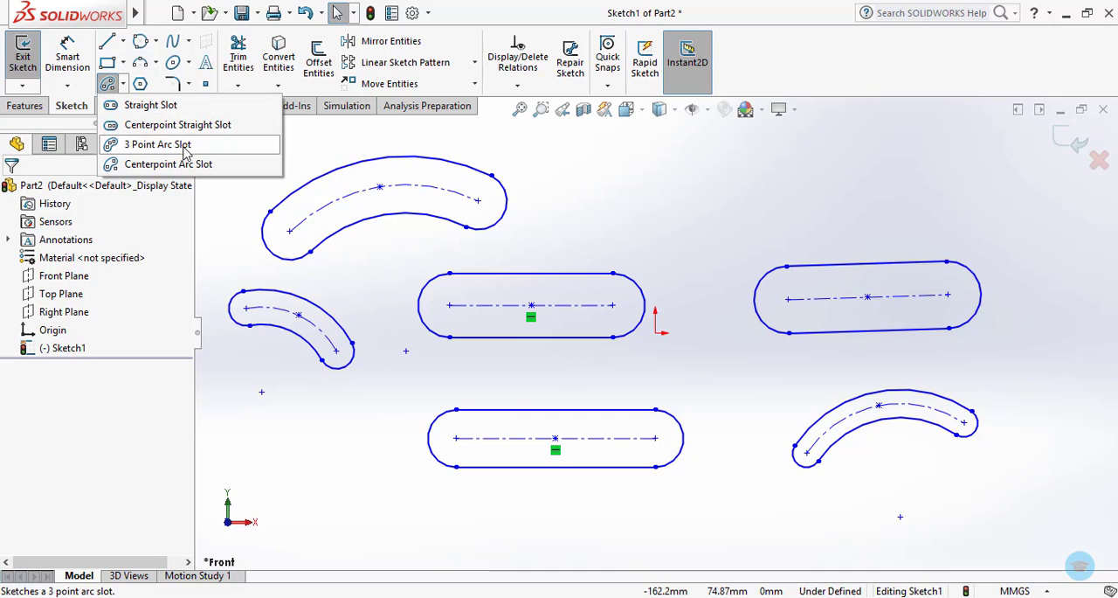
pyautogui.click(367, 264)
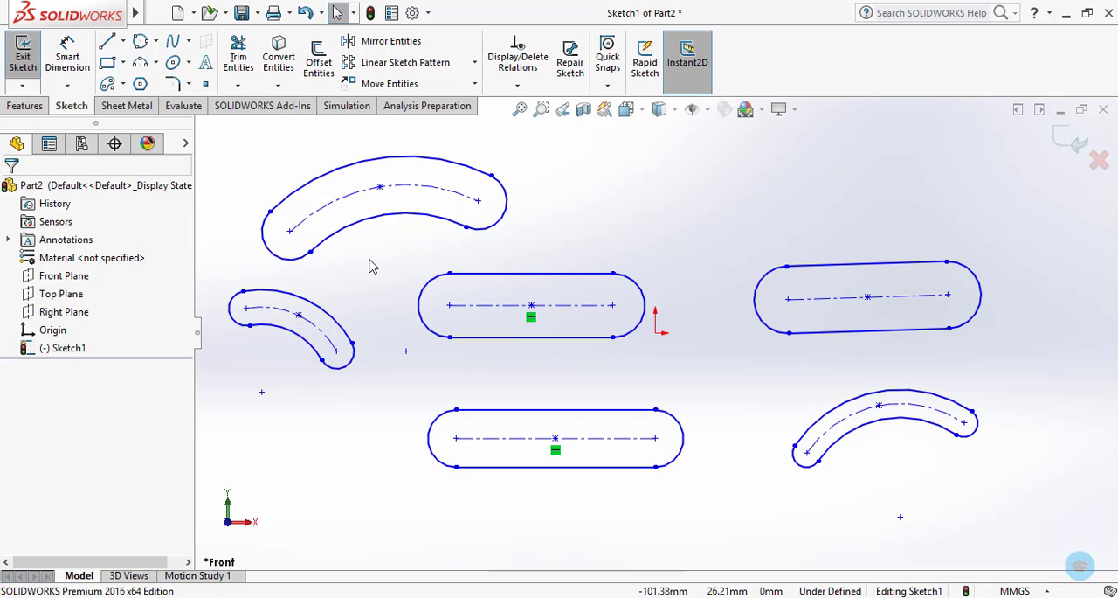
pyautogui.hotkey('ctrl', 'a')
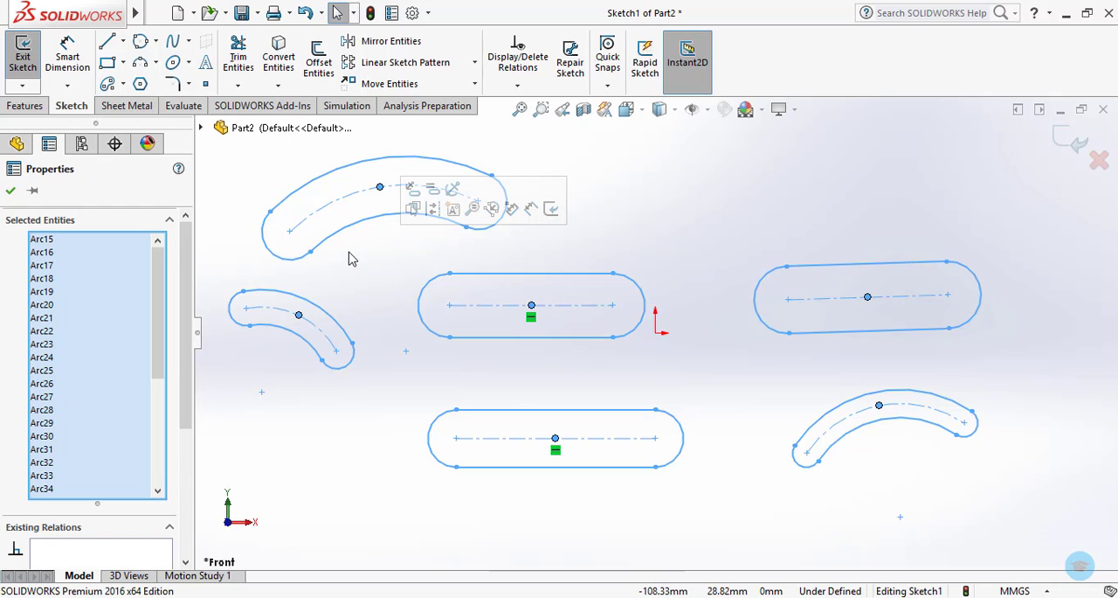
pyautogui.press('Delete')
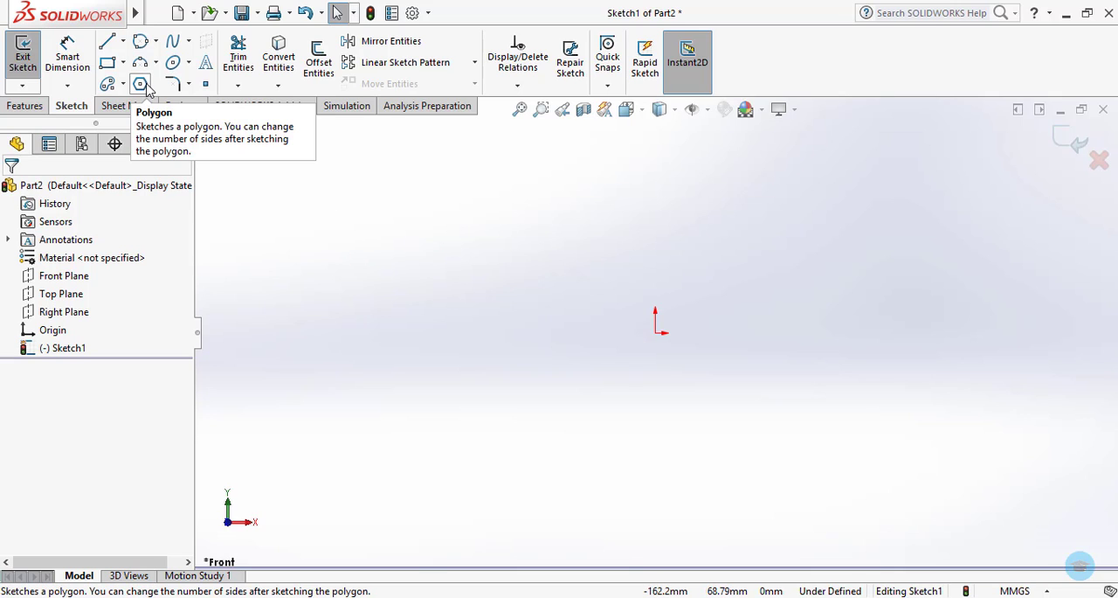
# Sketch an eight-sided polygon centered on the origin, using an inscribed circle about 56 mm in diameter.
pyautogui.click(140, 85)
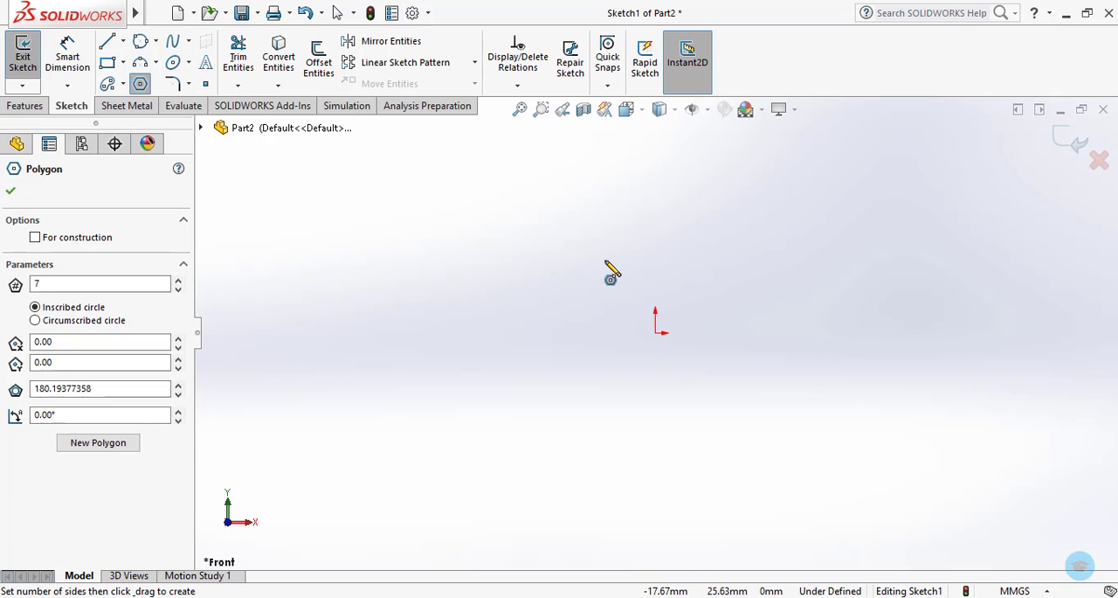
pyautogui.moveTo(655, 332)
pyautogui.mouseDown()
pyautogui.moveTo(726, 382)
pyautogui.moveTo(745, 334)
pyautogui.mouseUp()
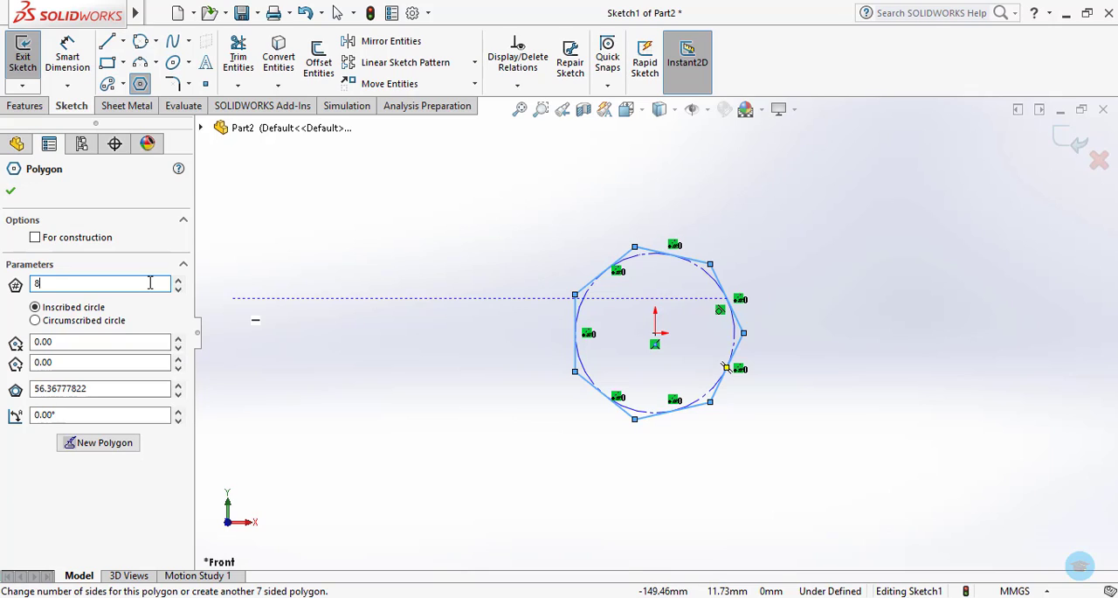
pyautogui.click(12, 194)
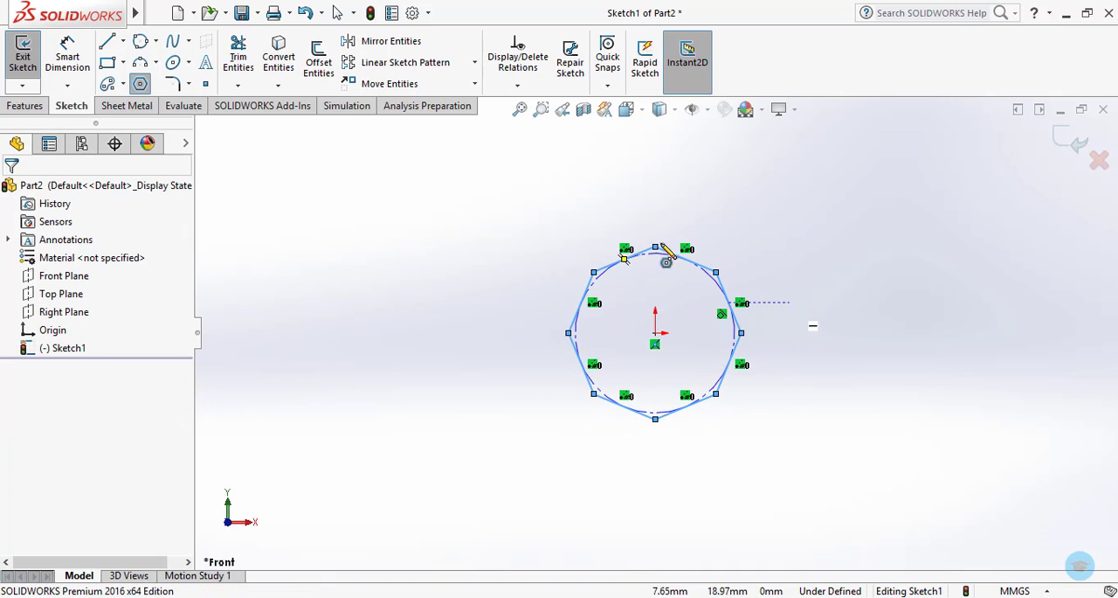
# Sketch a second, much larger eight-sided polygon enclosing the first one, centered inside the first polygon near its upper-left edge.
pyautogui.click(609, 280)
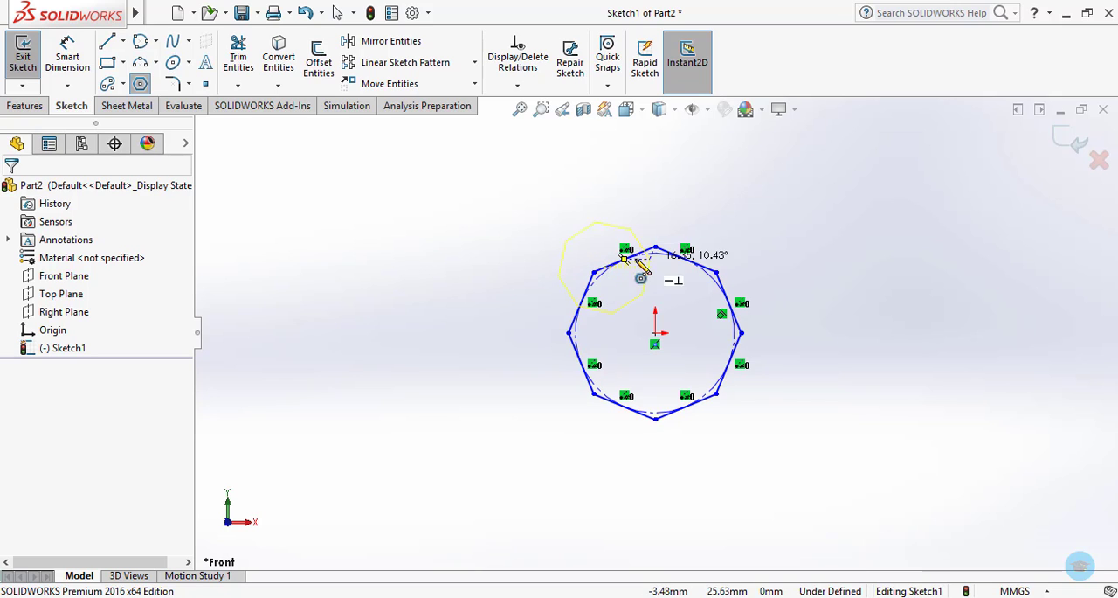
pyautogui.click(347, 266)
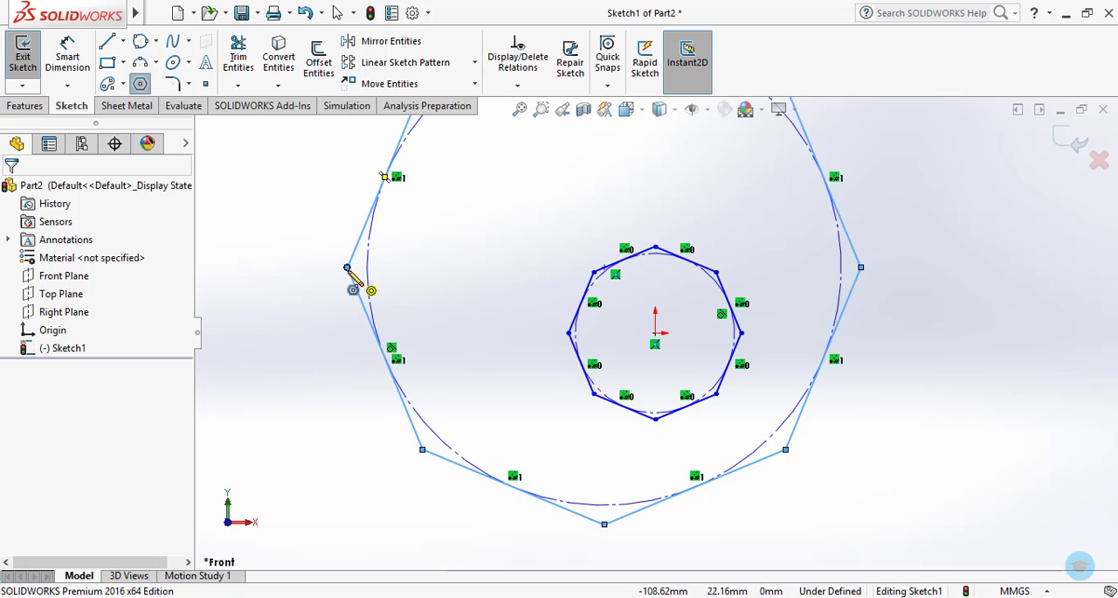
pyautogui.press('Escape')
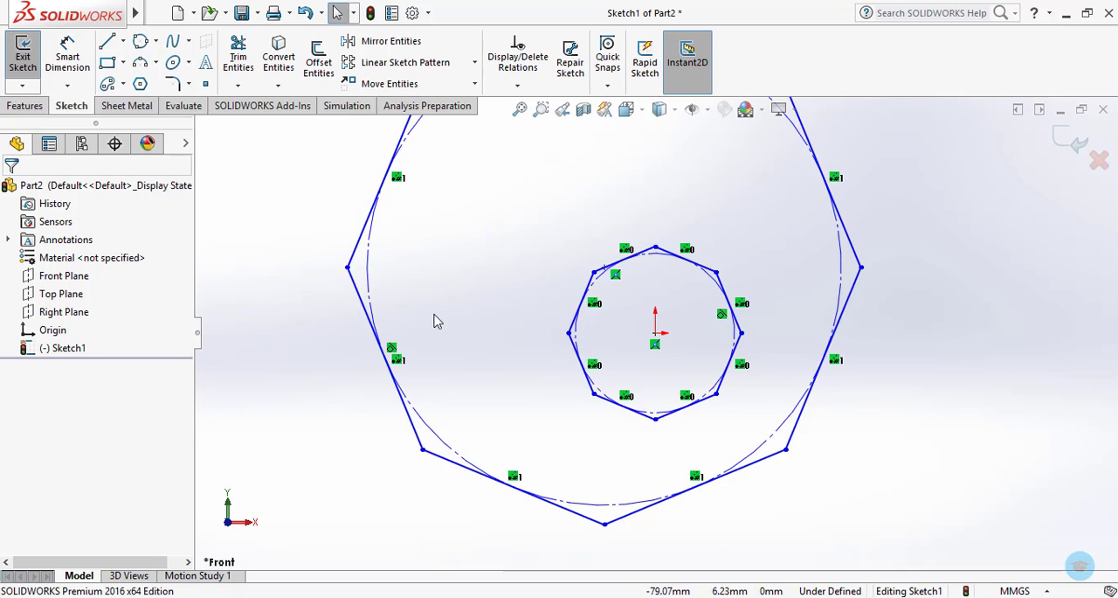
# Sketch an eight-sided polygon about 39 mm in inscribed diameter up and to the left of the origin polygon, and switch it to circumscribed circle.
pyautogui.click(140, 83)
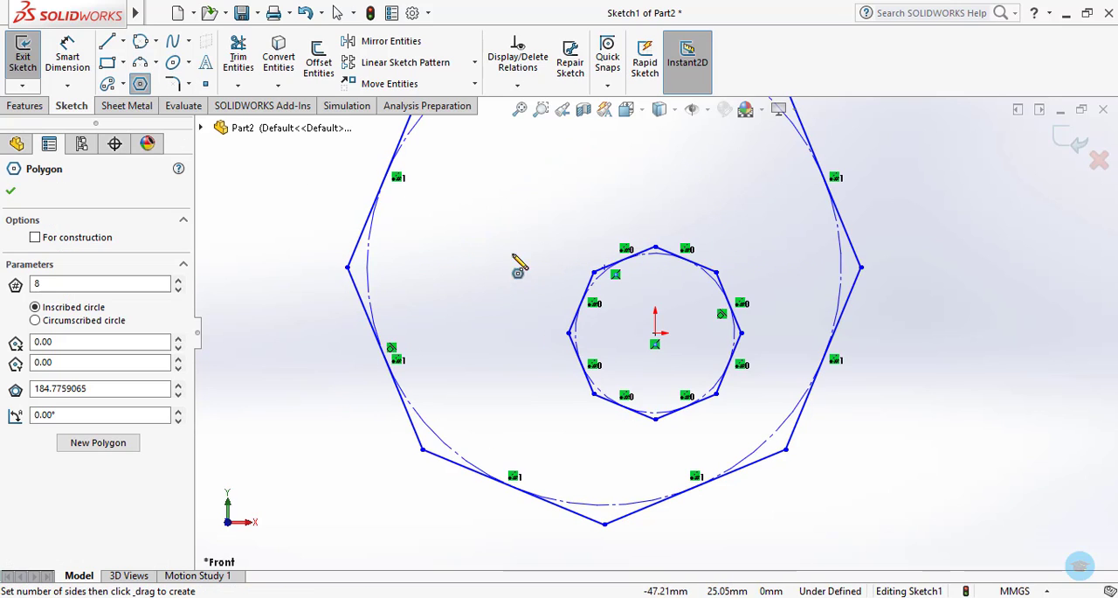
pyautogui.click(474, 246)
pyautogui.click(528, 267)
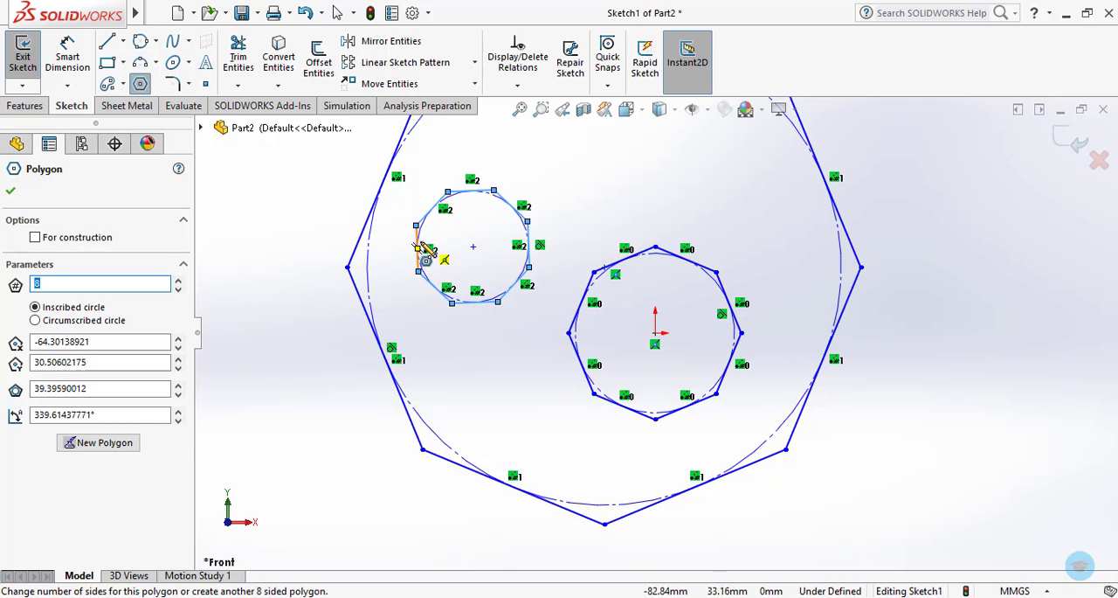
pyautogui.click(35, 321)
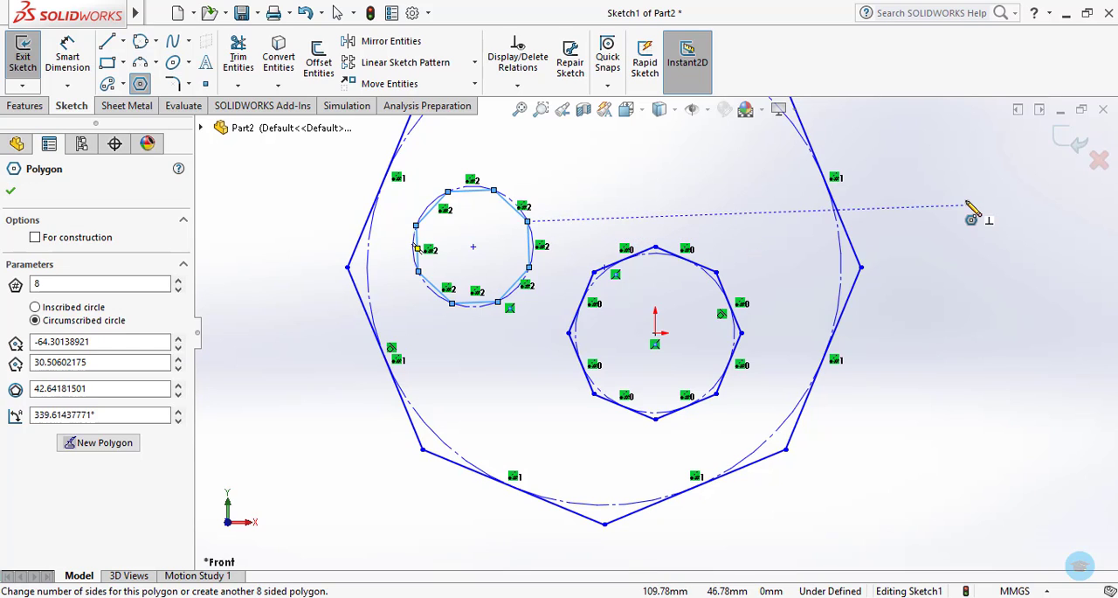
pyautogui.press('Escape')
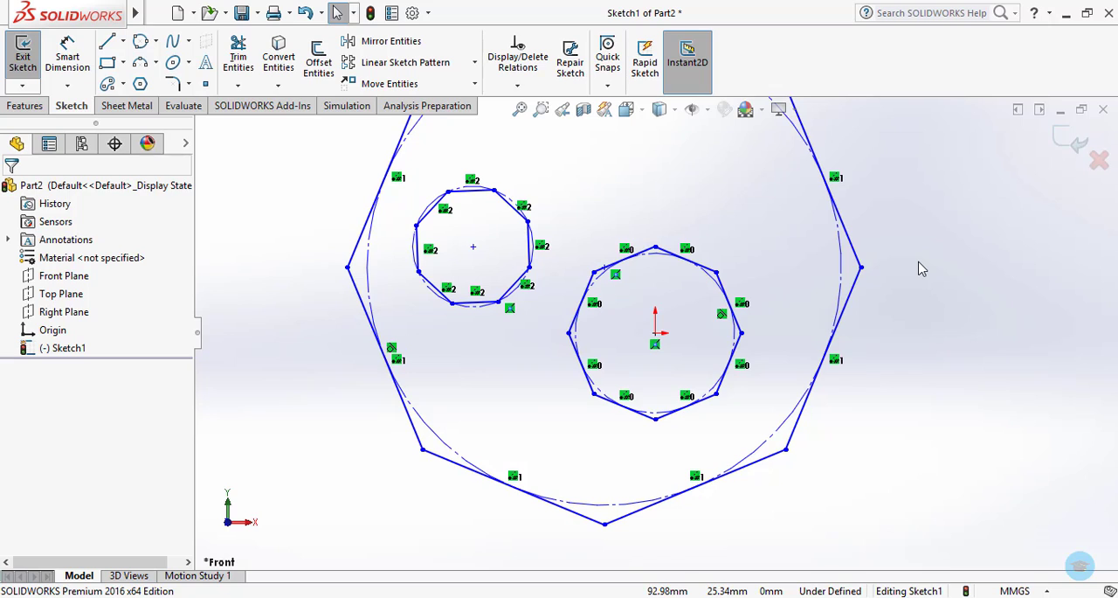
# Delete all the polygons from the sketch.
pyautogui.hotkey('ctrl', 'a')
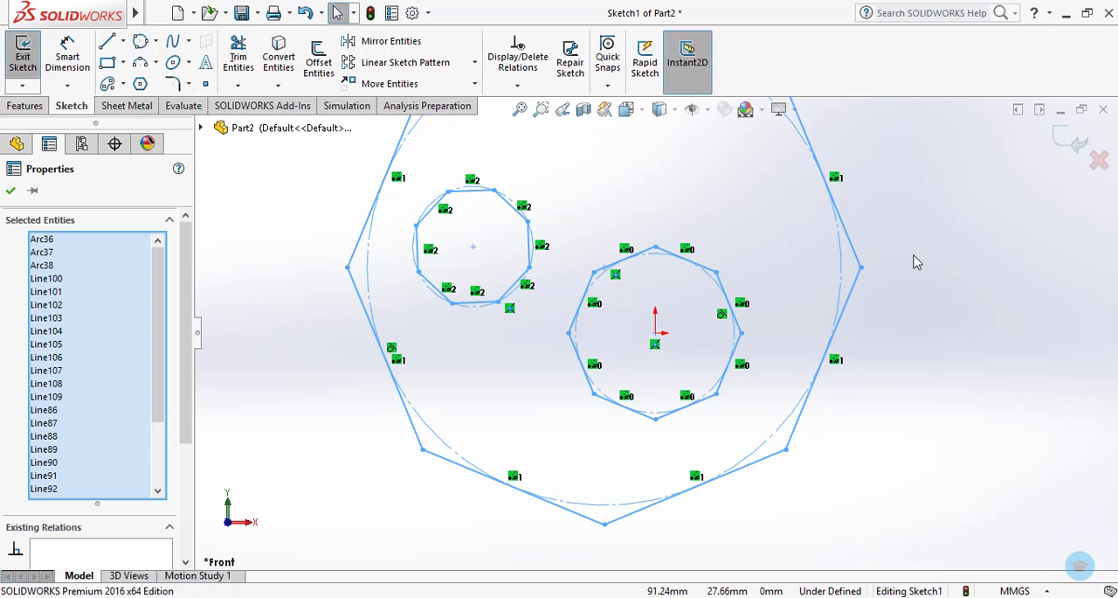
pyautogui.press('Delete')
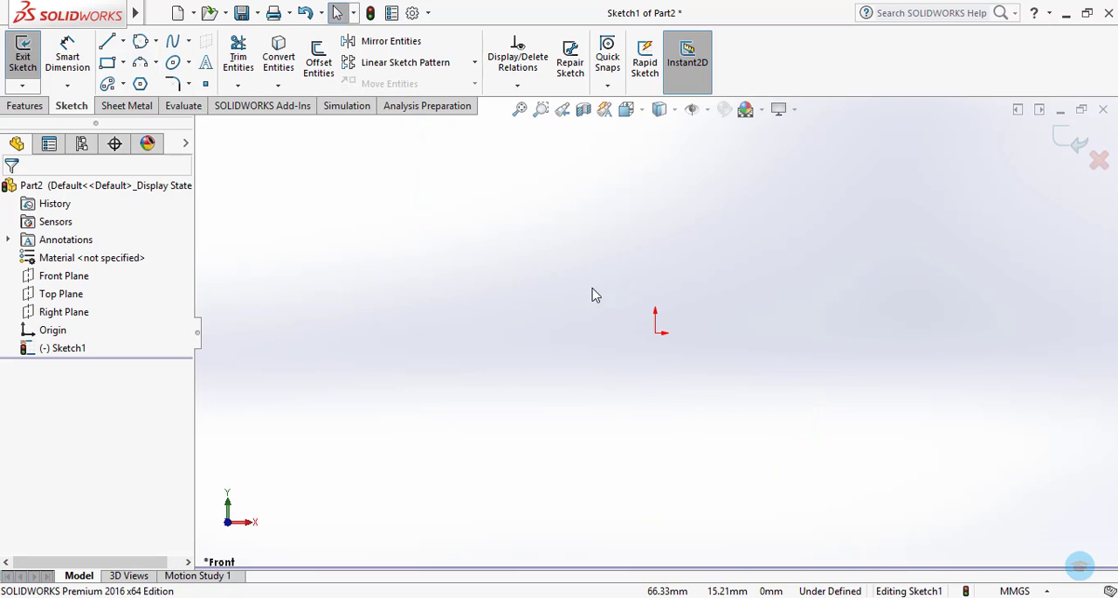
pyautogui.click(188, 85)
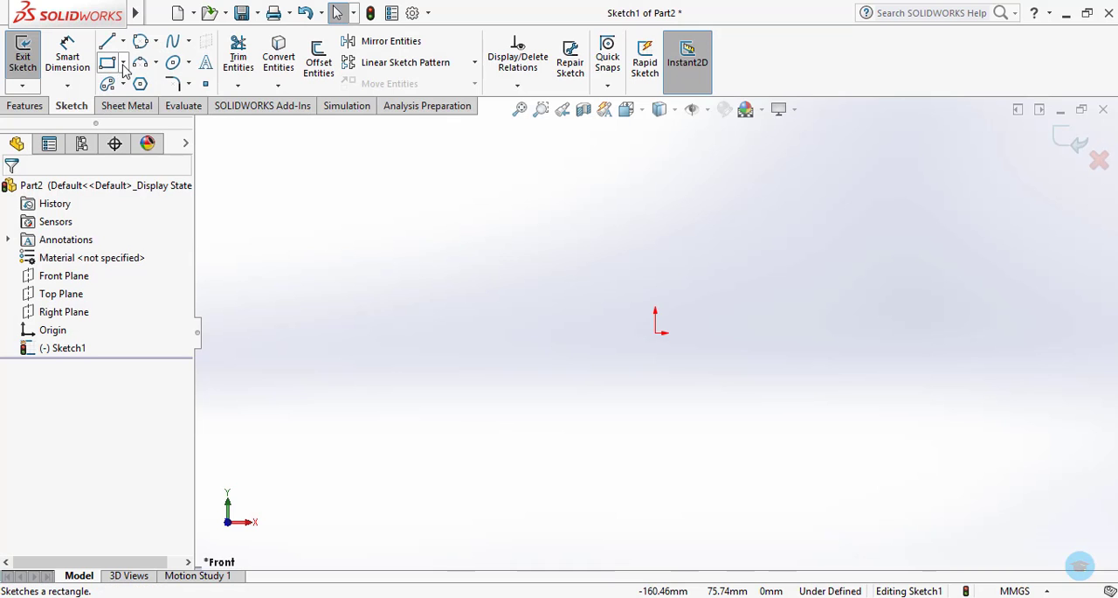
# Sketch a center rectangle about 91.5 mm wide and 31 mm high, centered on the origin.
pyautogui.click(124, 65)
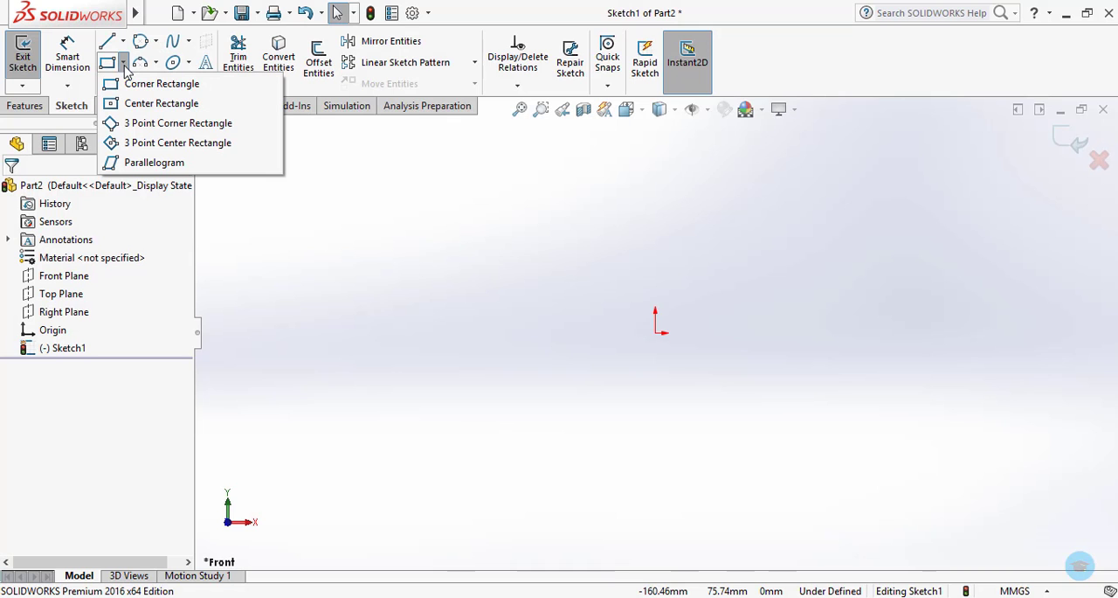
pyautogui.click(144, 103)
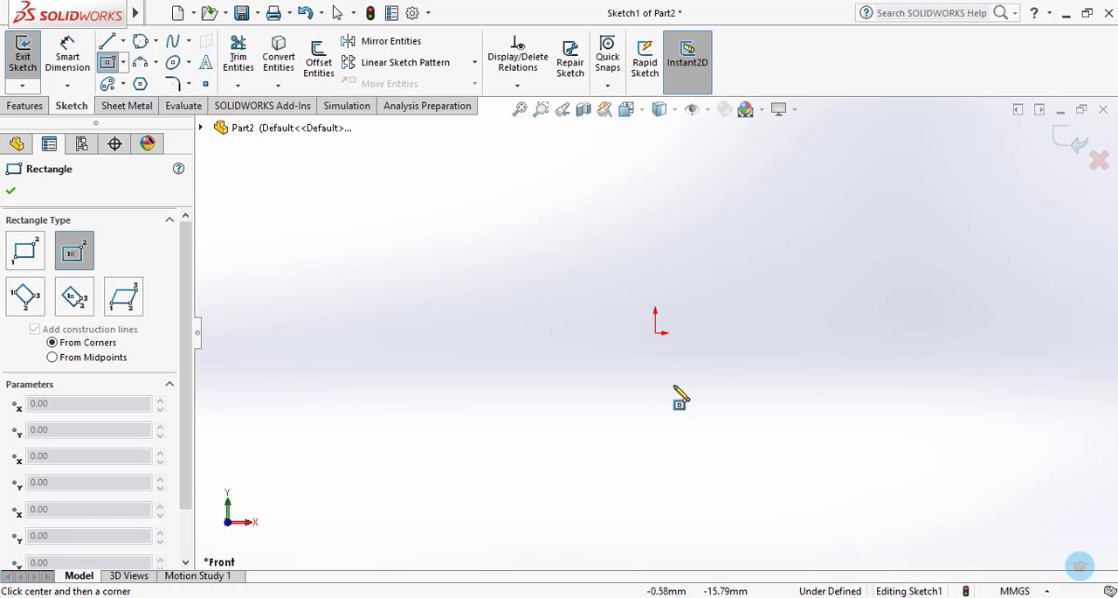
pyautogui.click(655, 332)
pyautogui.click(784, 376)
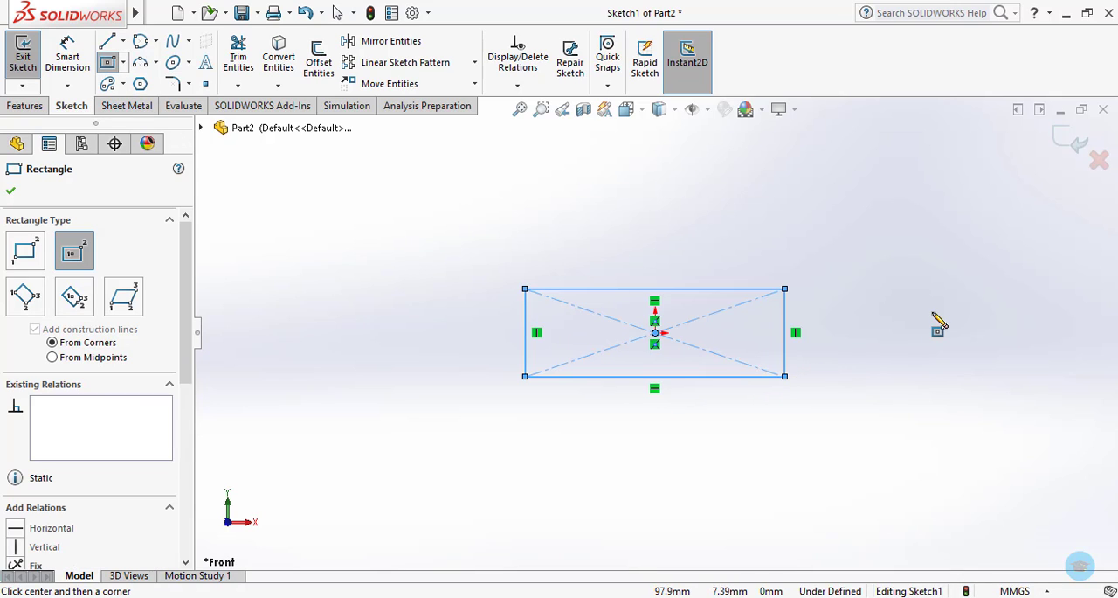
pyautogui.press('Escape')
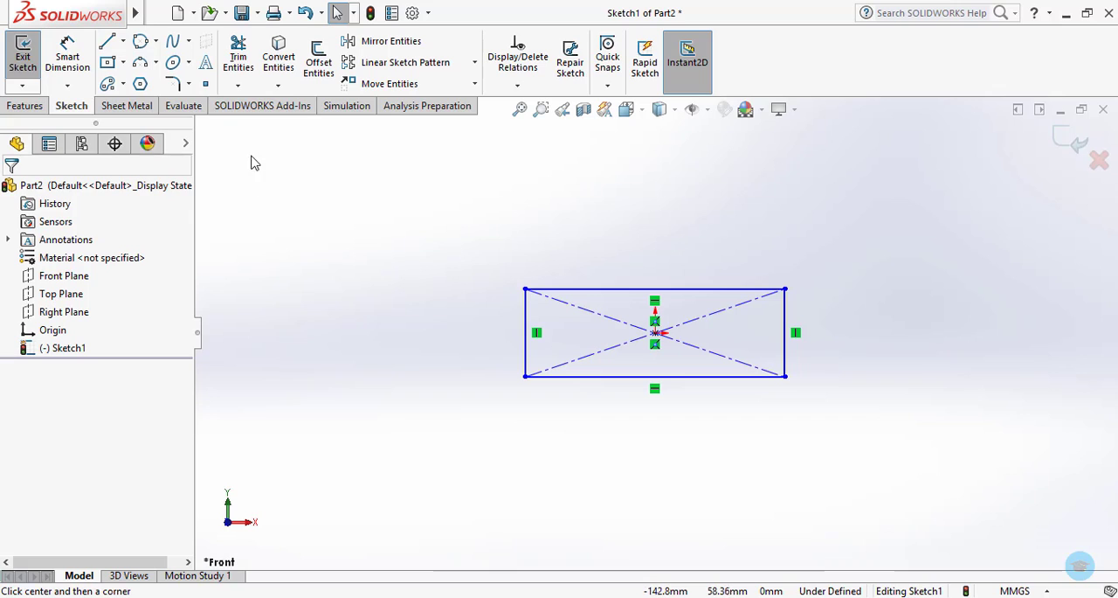
# Dimension the rectangle's width above its upper edge and its height beside its right edge, accepting both drawn values.
pyautogui.click(67, 54)
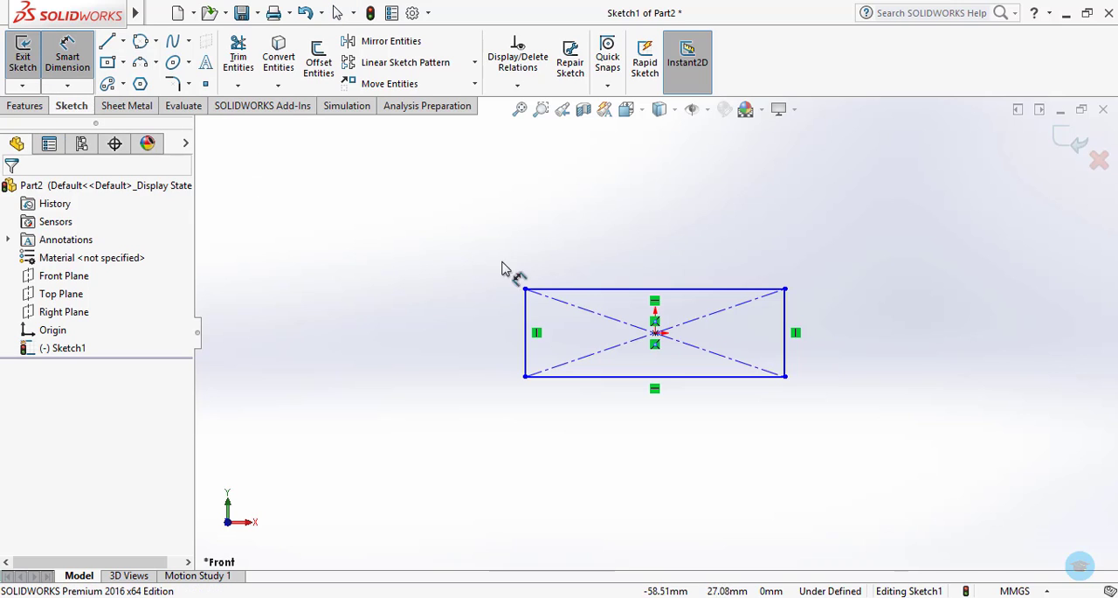
pyautogui.click(572, 289)
pyautogui.click(591, 222)
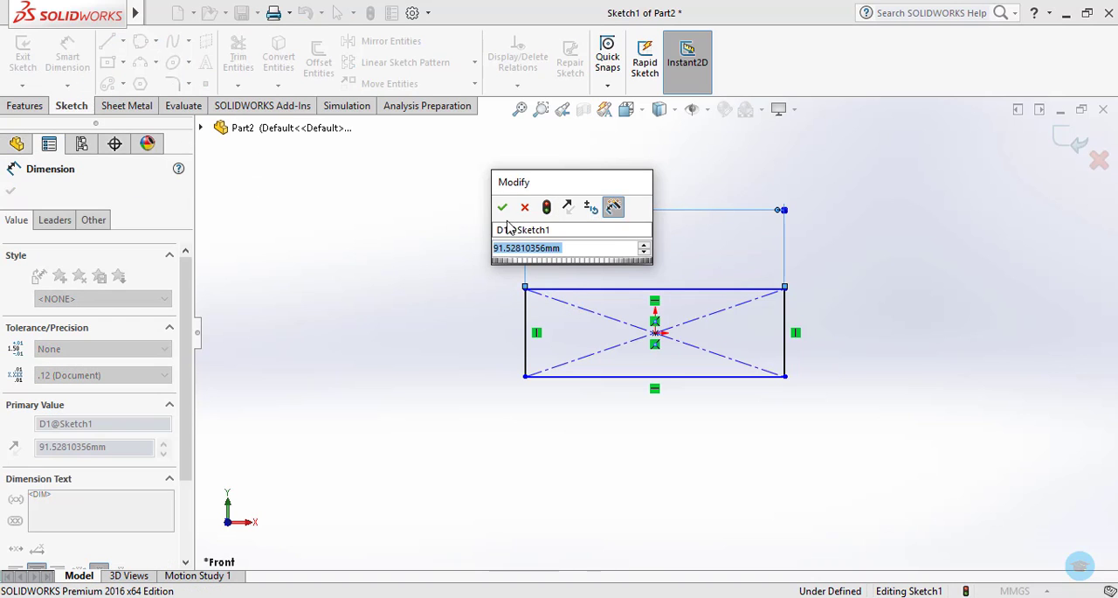
pyautogui.click(502, 207)
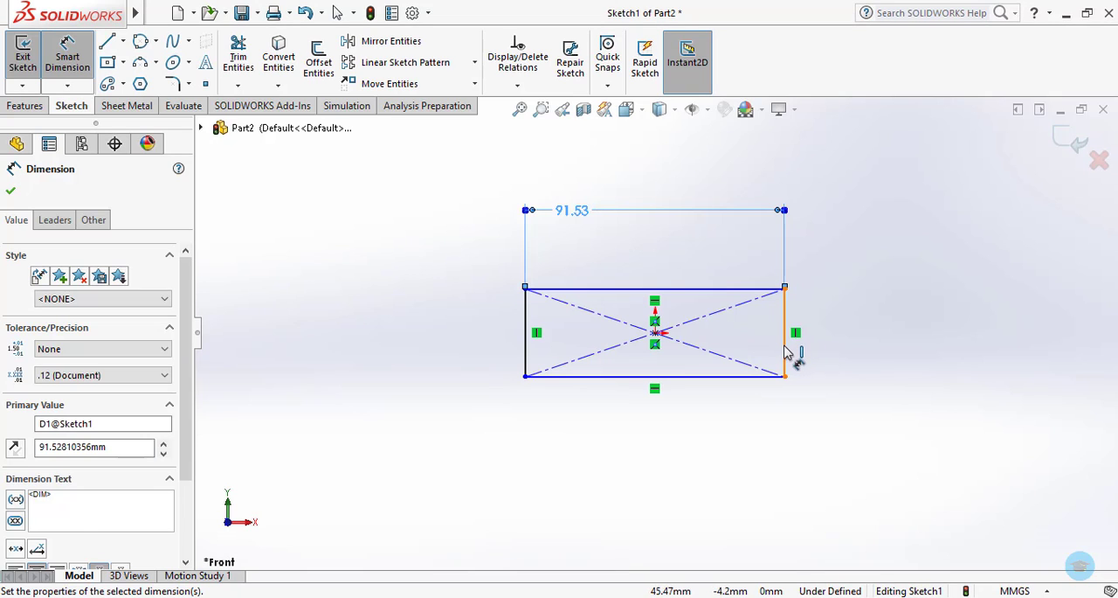
pyautogui.click(786, 354)
pyautogui.click(933, 366)
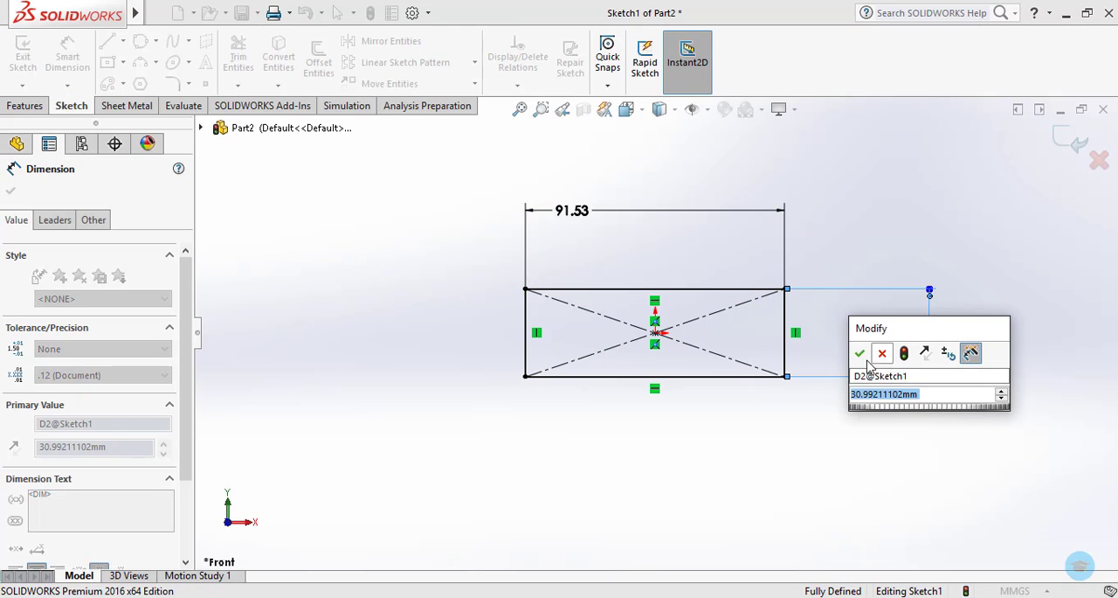
pyautogui.click(863, 353)
pyautogui.press('Escape')
pyautogui.press('Escape')
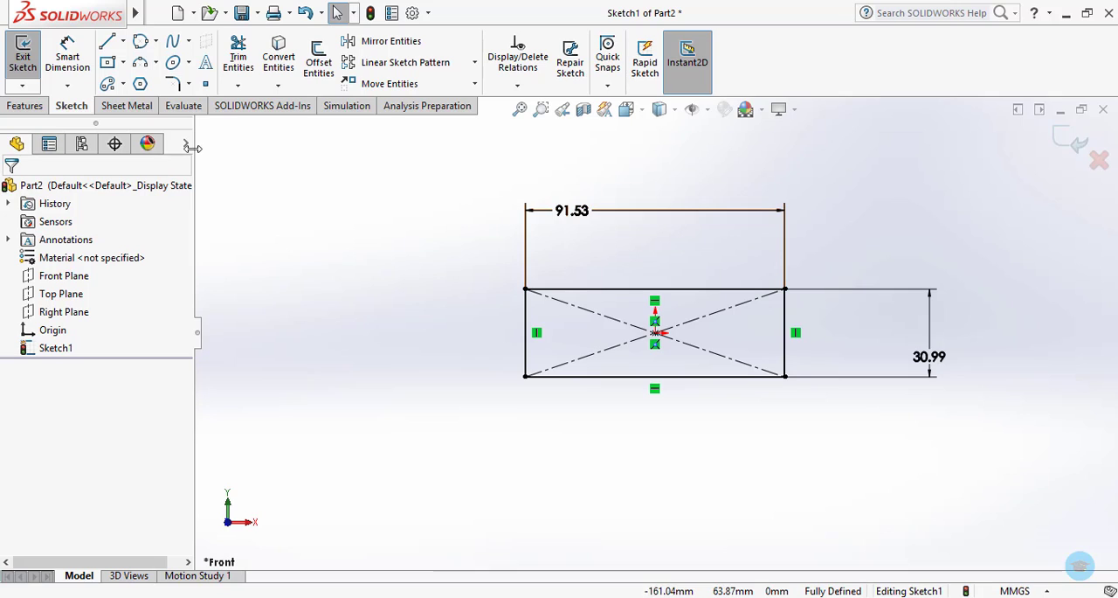
# Round the two lower corners of the rectangle with Sketch Fillet at a 15 mm radius, keeping constrained corners.
pyautogui.click(188, 85)
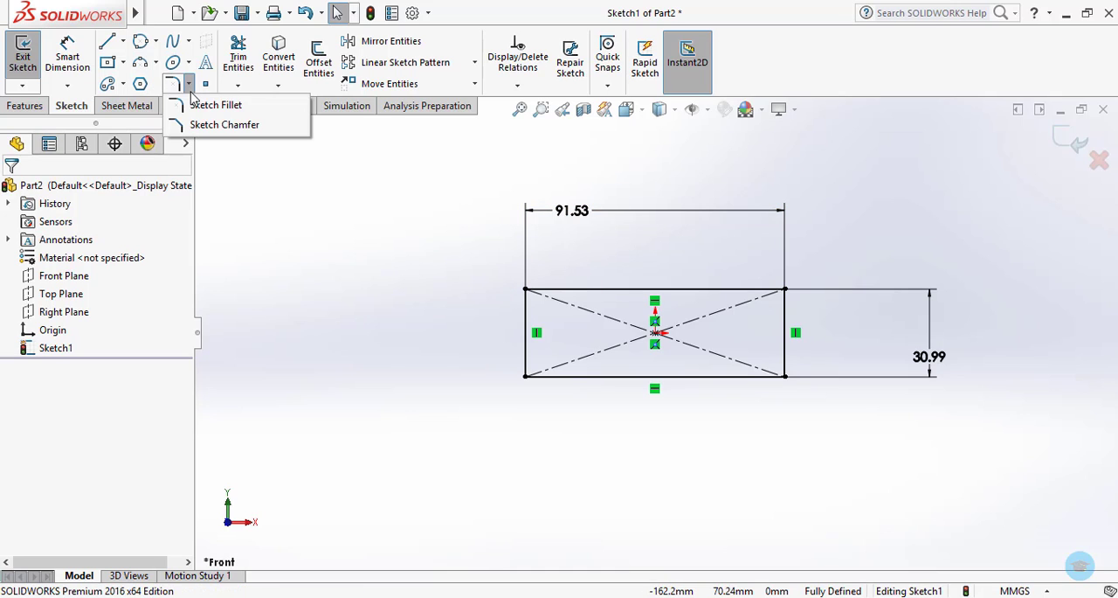
pyautogui.click(210, 102)
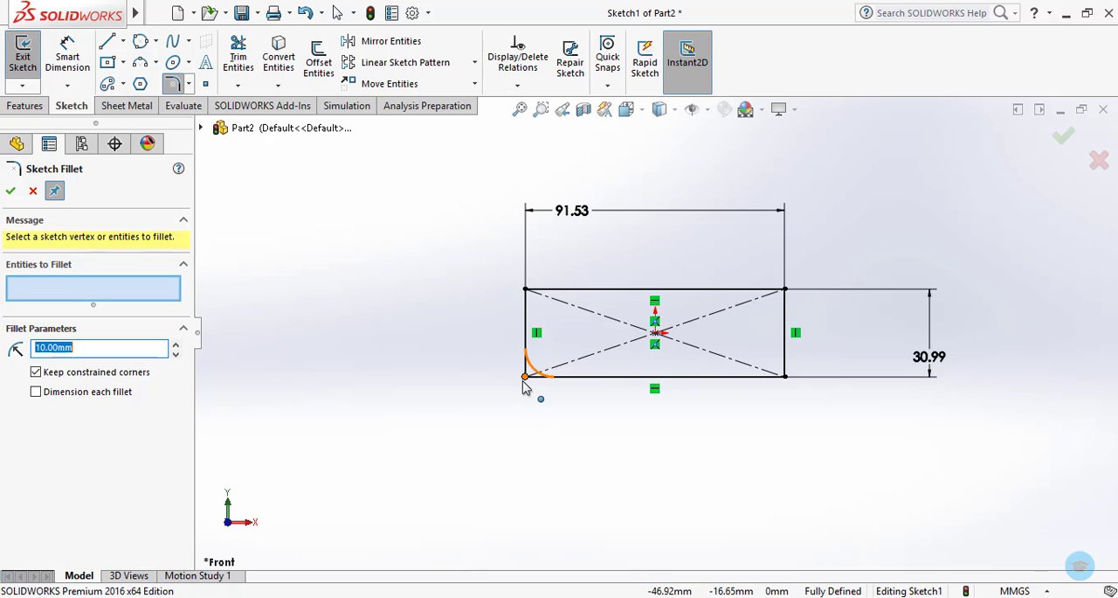
pyautogui.click(525, 378)
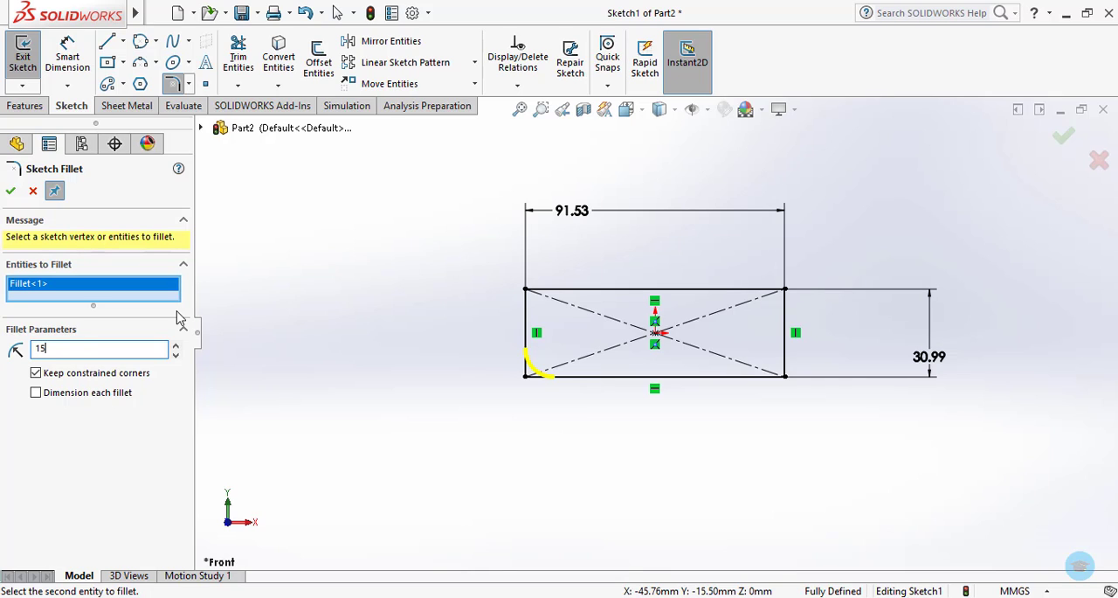
pyautogui.click(11, 192)
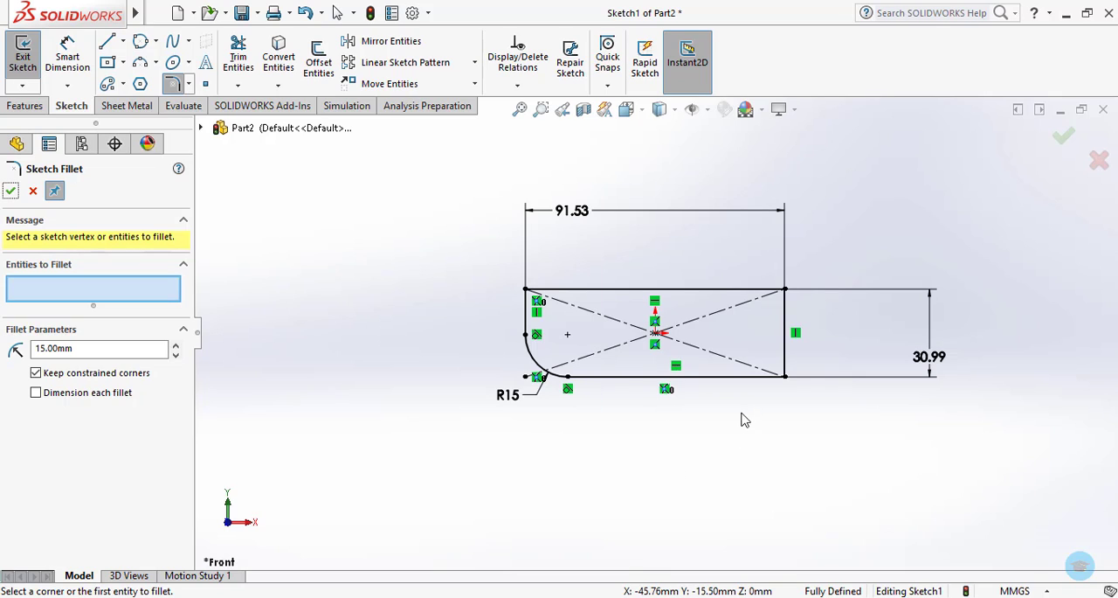
pyautogui.click(739, 376)
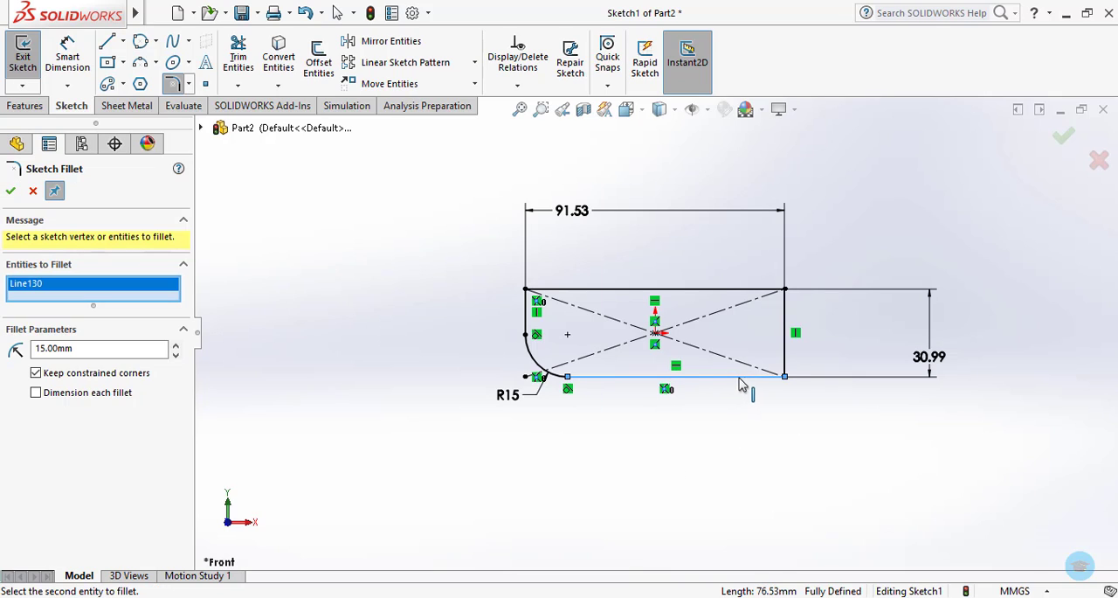
pyautogui.click(786, 365)
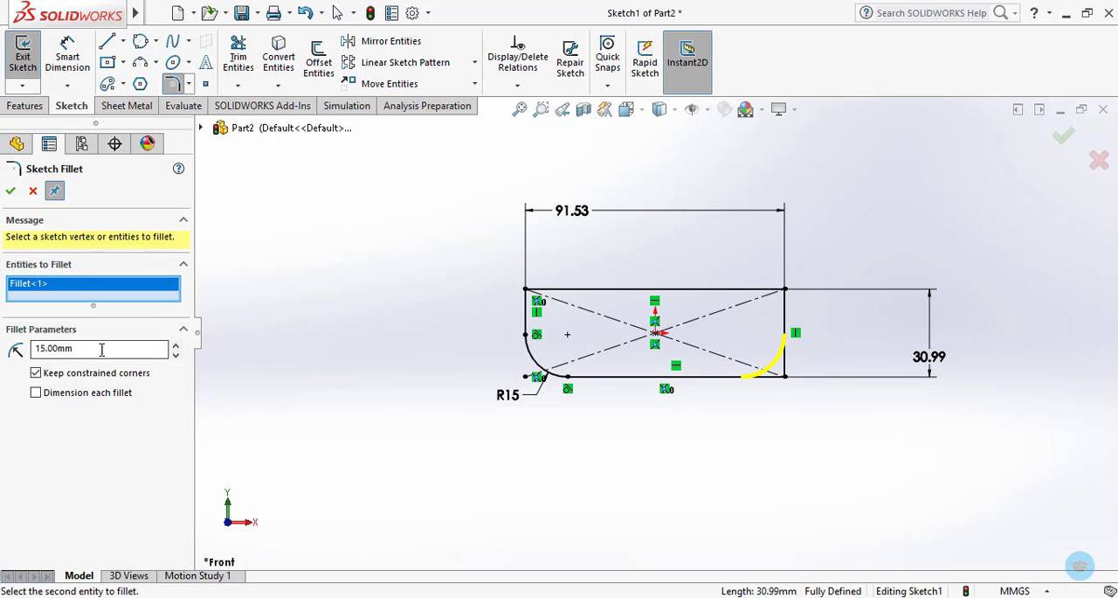
pyautogui.click(10, 192)
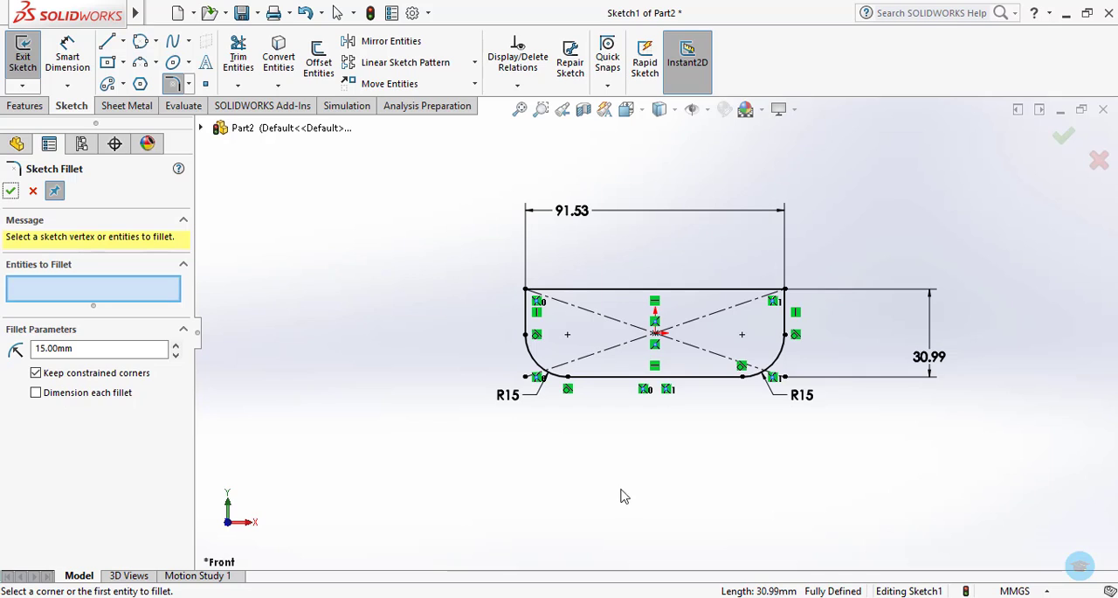
# Chamfer the two upper corners of the rectangle with Sketch Chamfer, using an equal distance-distance of 10 mm.
pyautogui.click(188, 85)
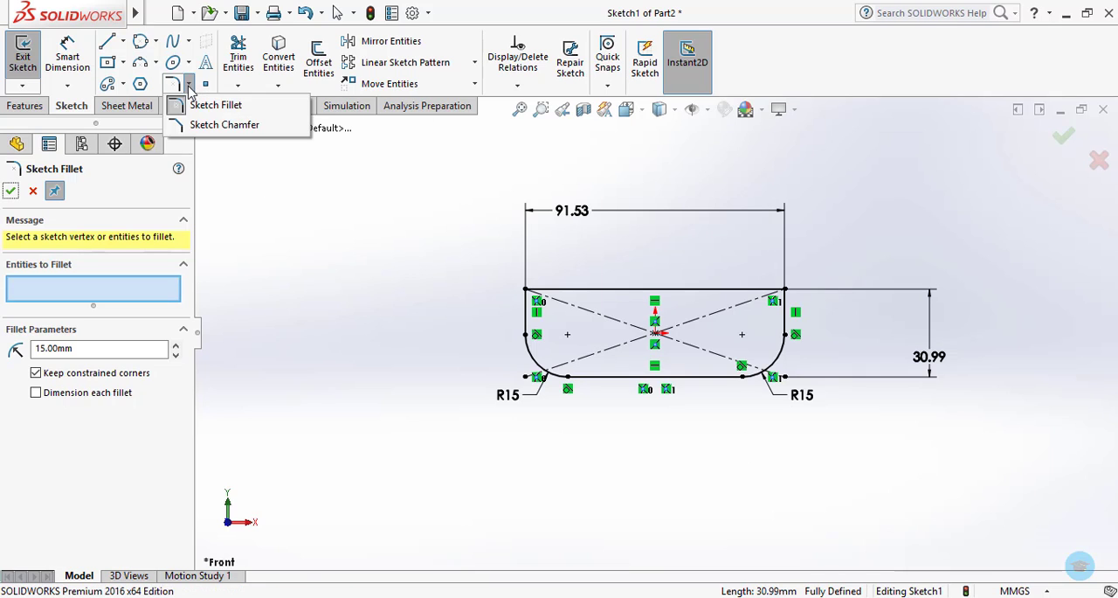
pyautogui.click(210, 125)
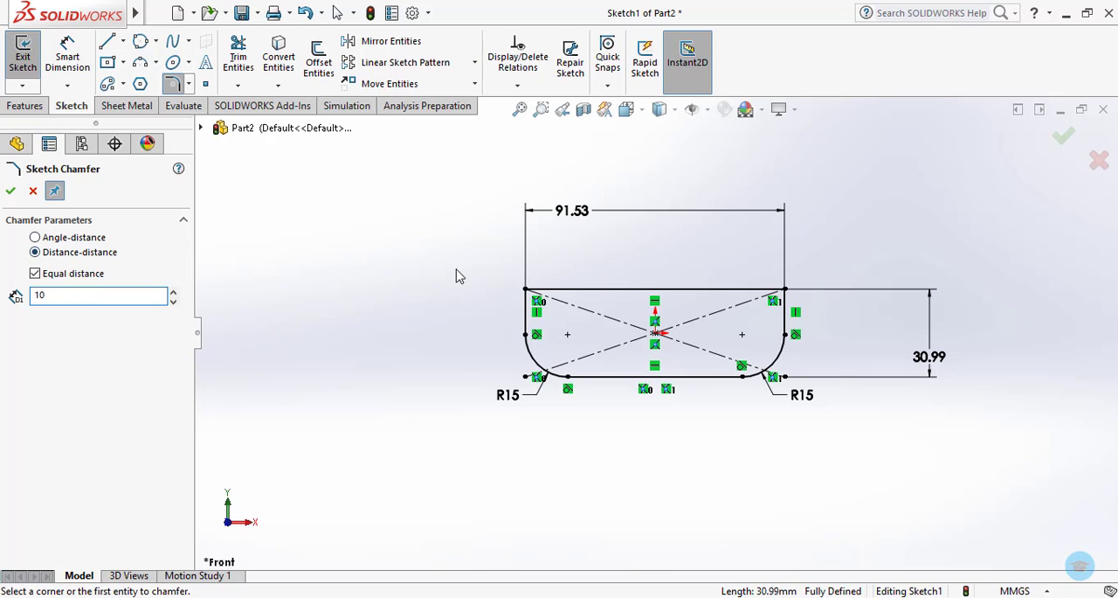
pyautogui.click(525, 290)
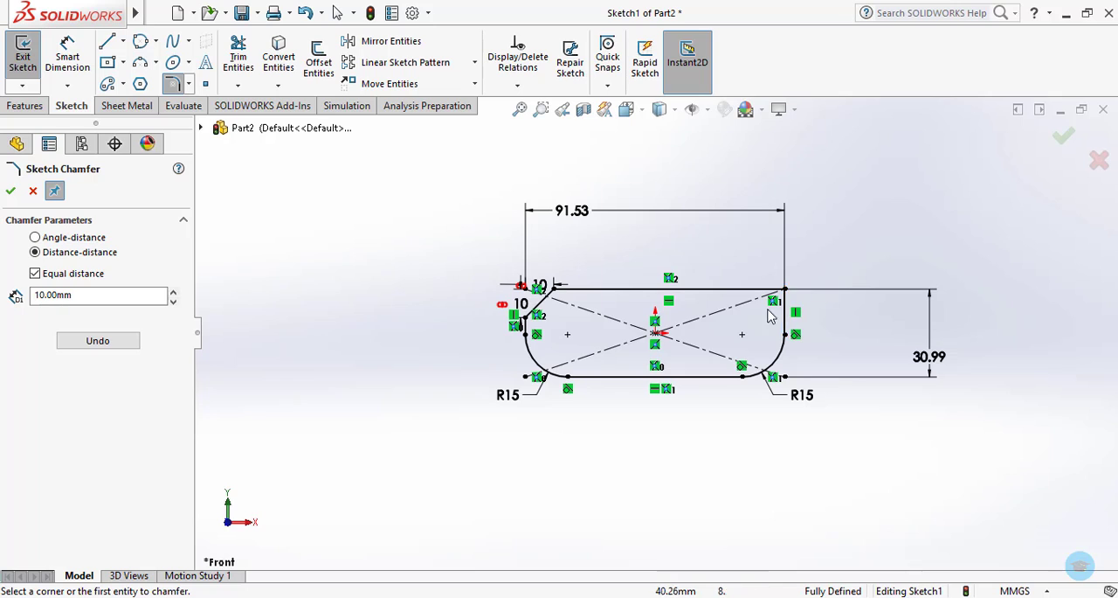
pyautogui.click(748, 289)
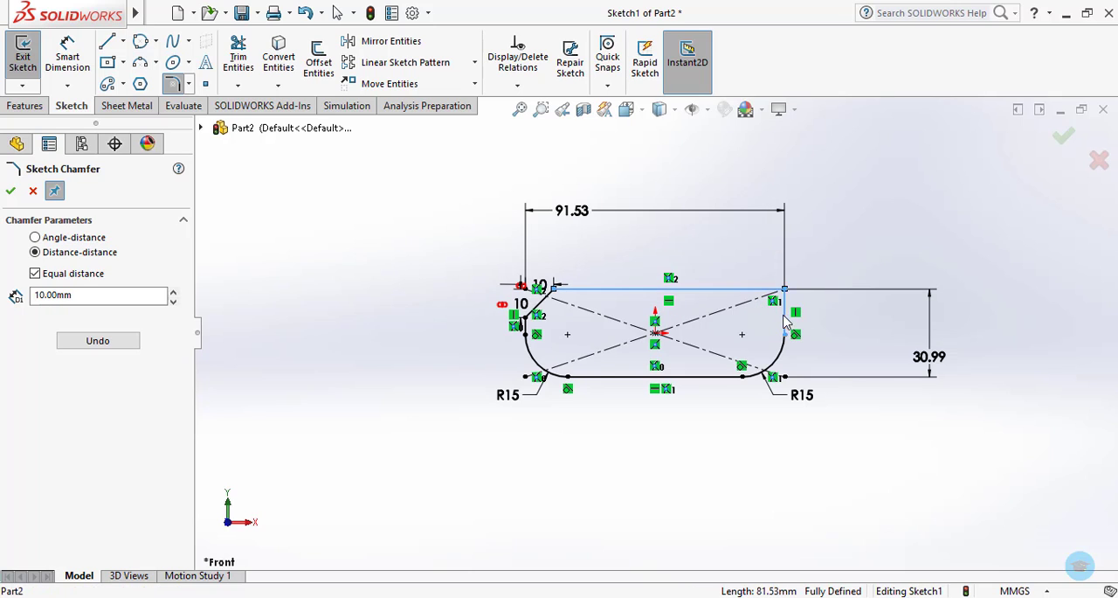
pyautogui.click(781, 316)
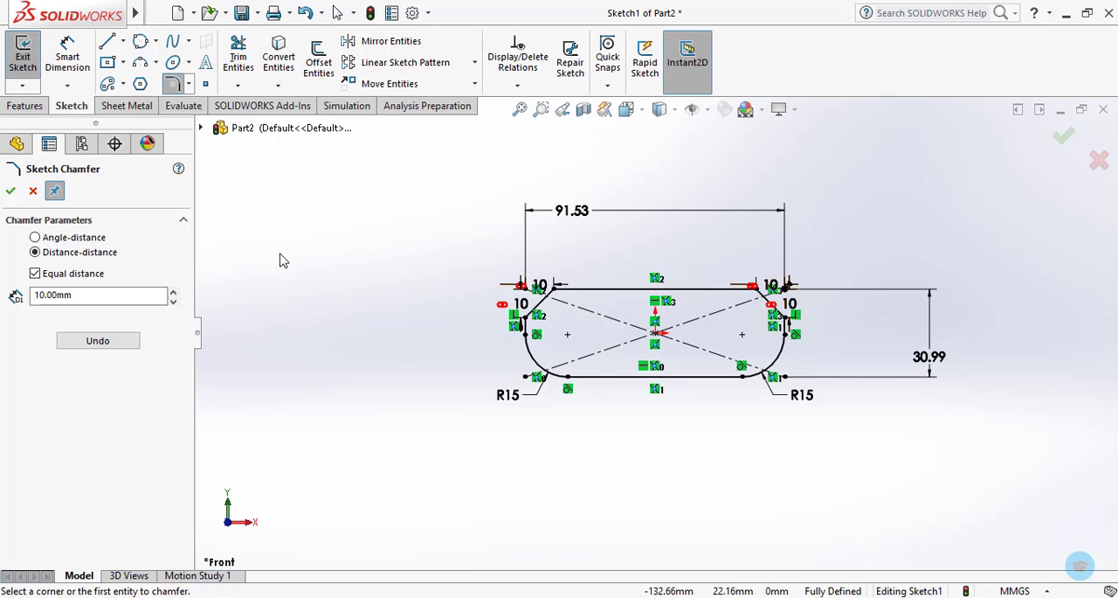
# Inspect the upper-right chamfer's vertical dimension and the angle-distance chamfer options without adding another chamfer.
pyautogui.doubleClick(800, 310)
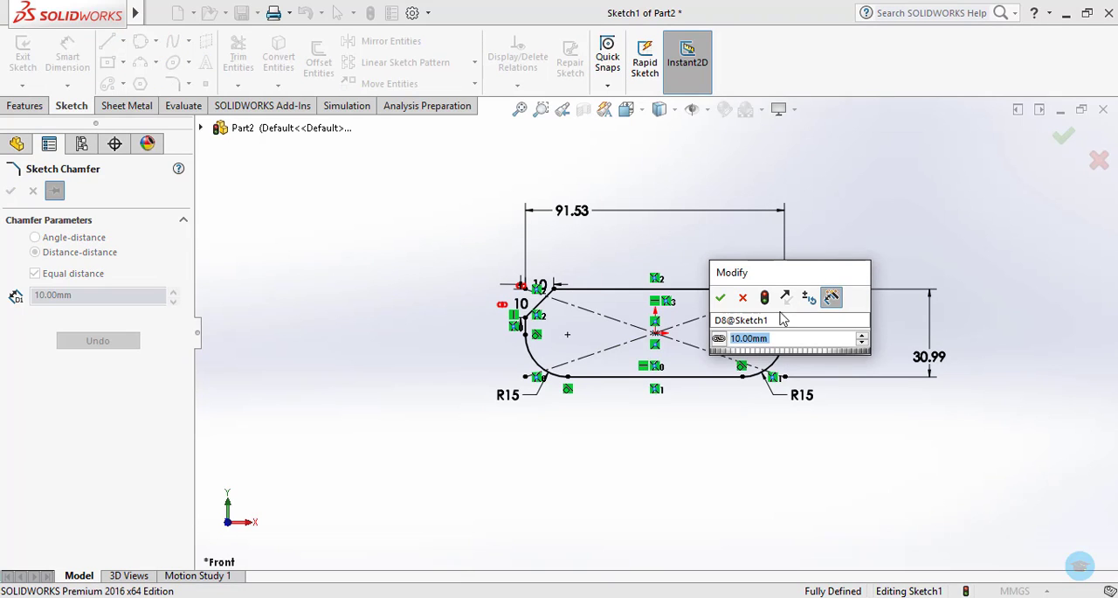
pyautogui.click(720, 297)
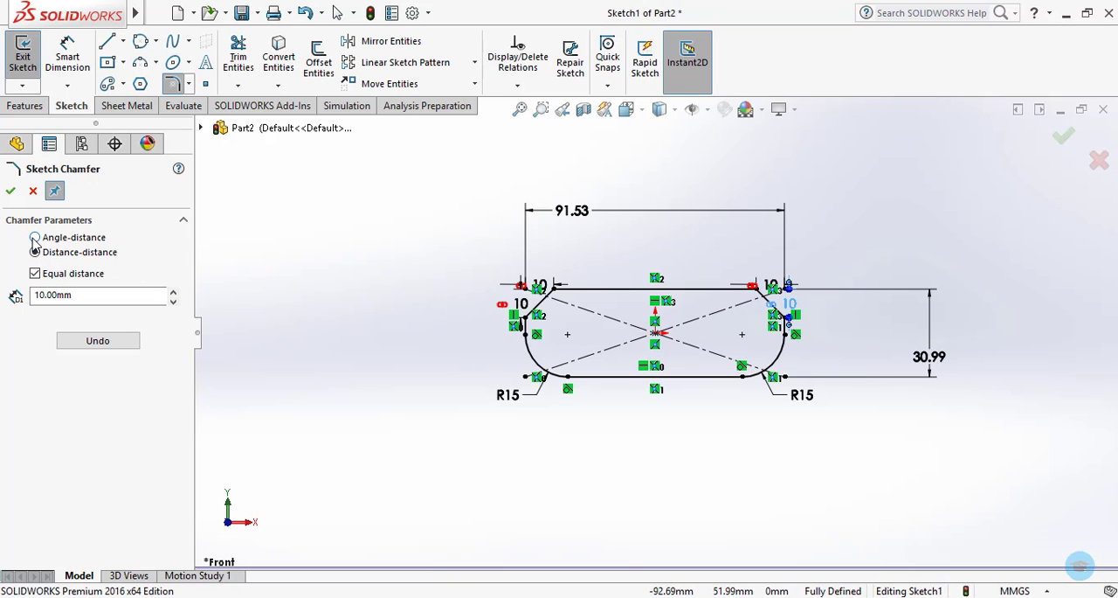
pyautogui.click(35, 238)
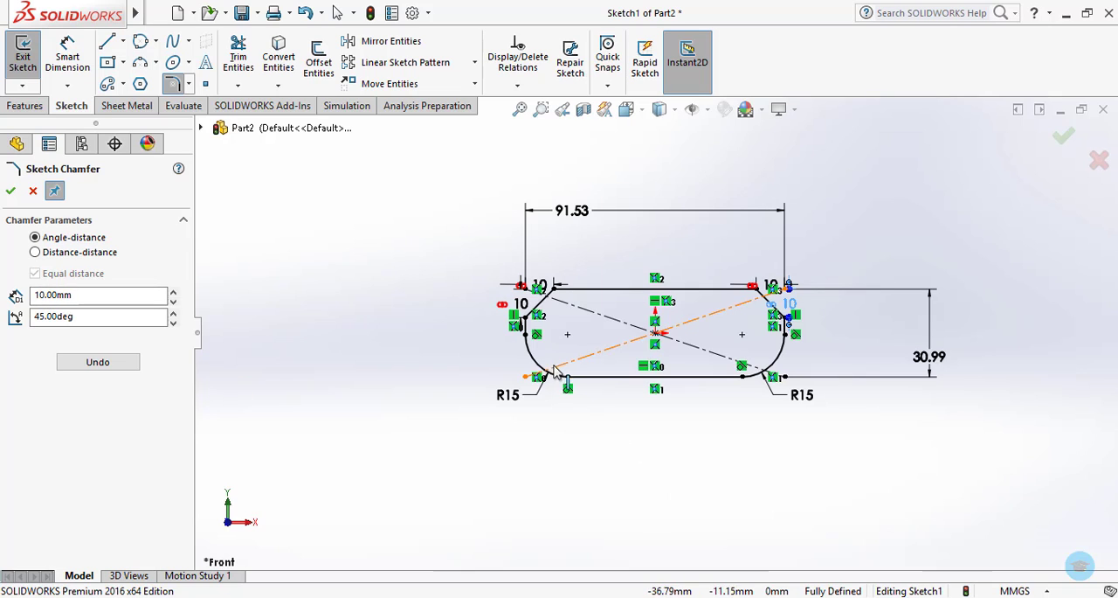
pyautogui.press('Escape')
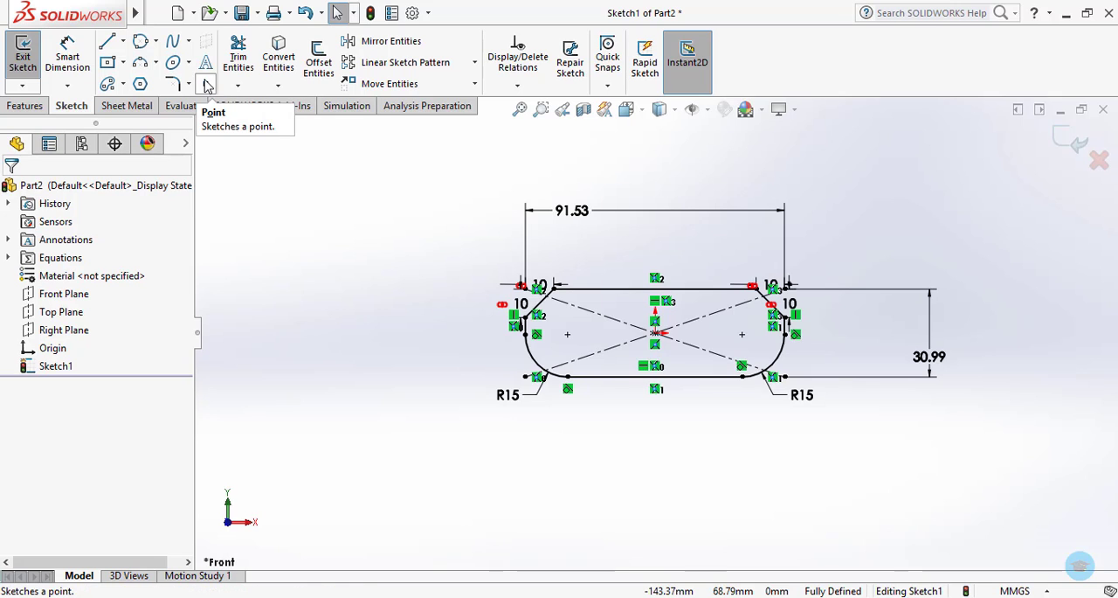
# Delete all the rectangle's sketch geometry and dimensions to clear the sketch.
pyautogui.hotkey('ctrl', 'a')
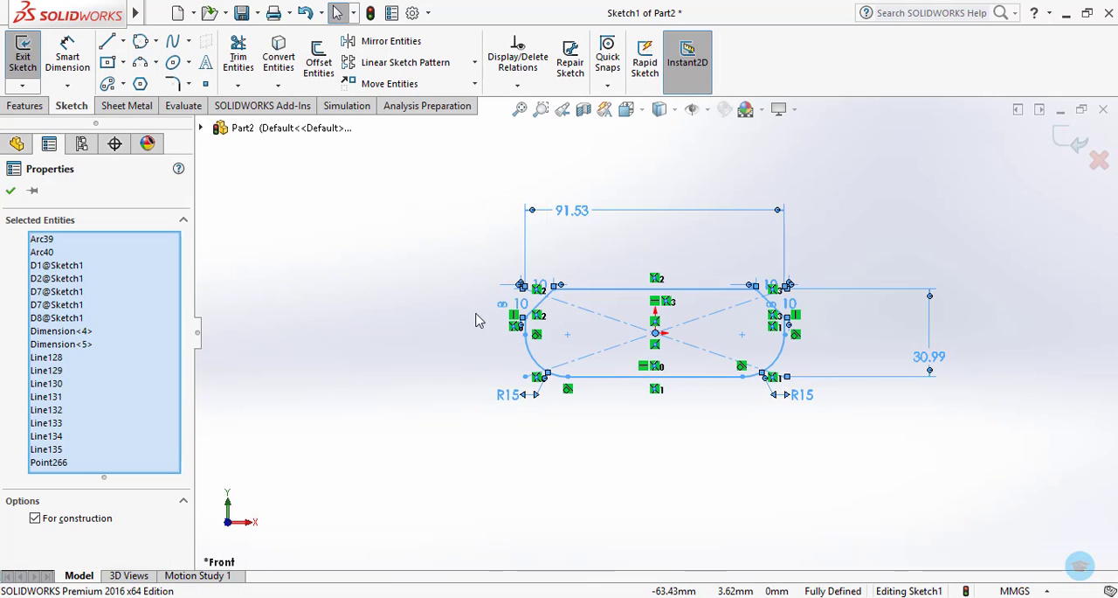
pyautogui.press('Delete')
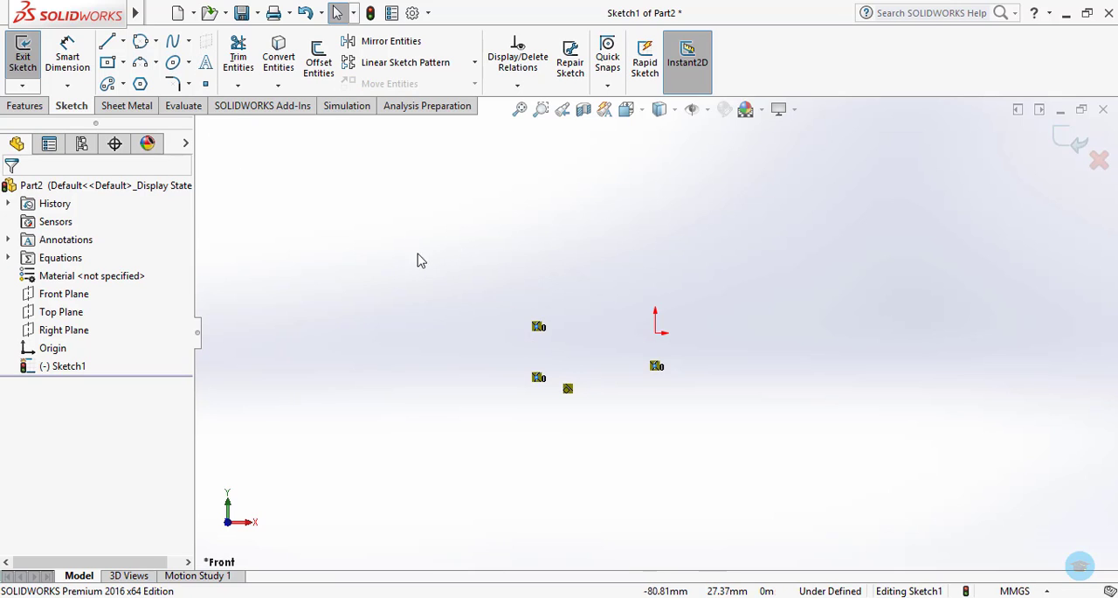
pyautogui.moveTo(393, 233); pyautogui.dragTo(728, 483)
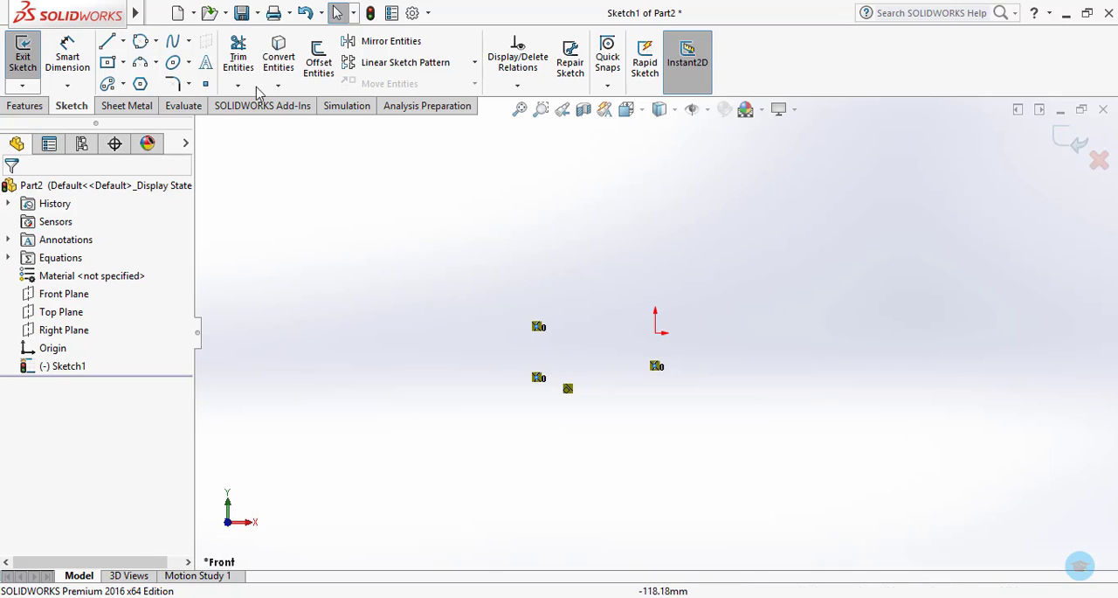
# Place three sketch points: at about X -100.5, Y 50.8 mm, level with it above the origin, and at about X -75.9, Y 10.6 mm.
pyautogui.click(206, 84)
pyautogui.click(369, 189)
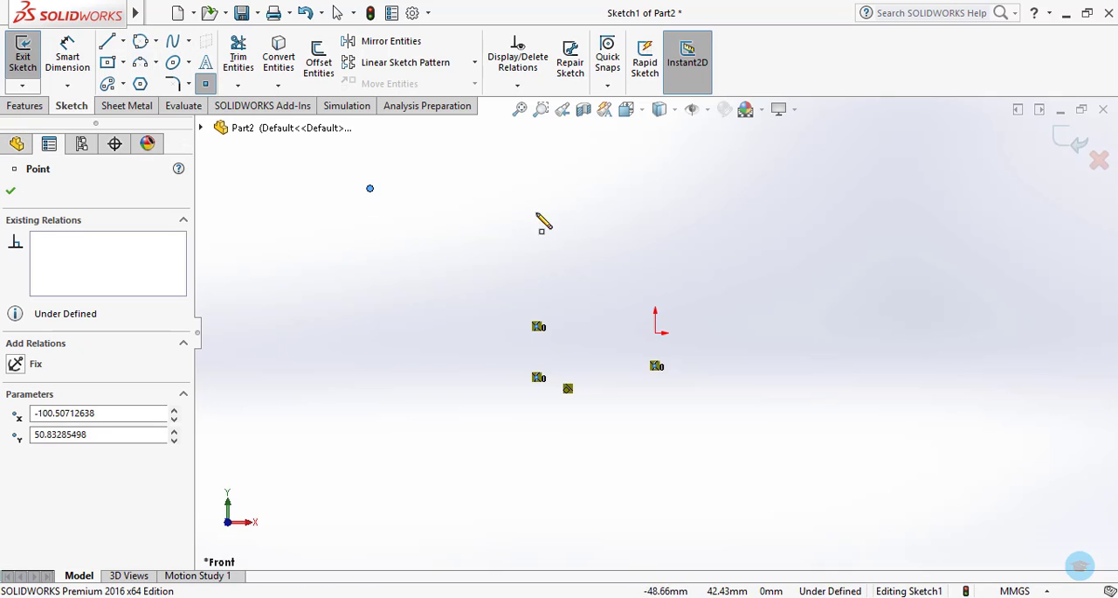
pyautogui.click(656, 189)
pyautogui.click(440, 302)
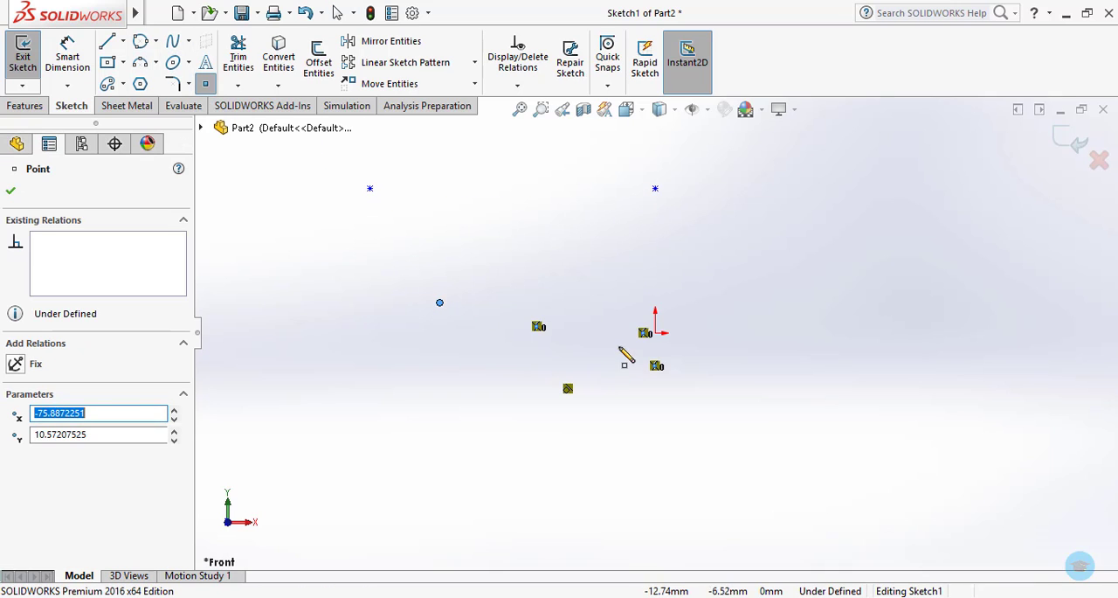
pyautogui.press('Escape')
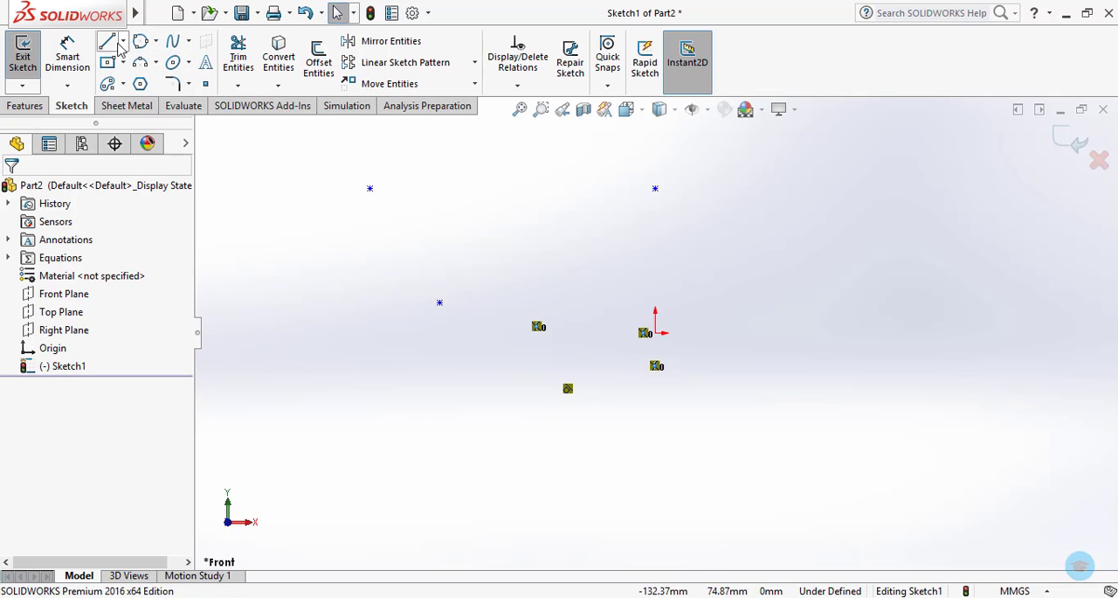
# Draw a horizontal line connecting the two upper sketch points.
pyautogui.click(108, 48)
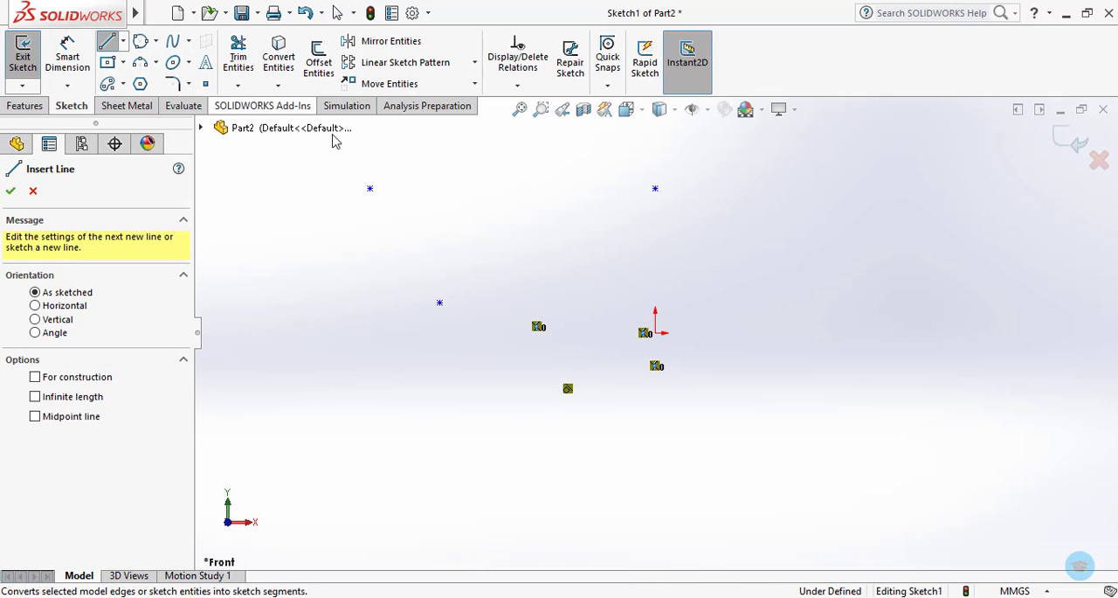
pyautogui.click(369, 189)
pyautogui.click(655, 190)
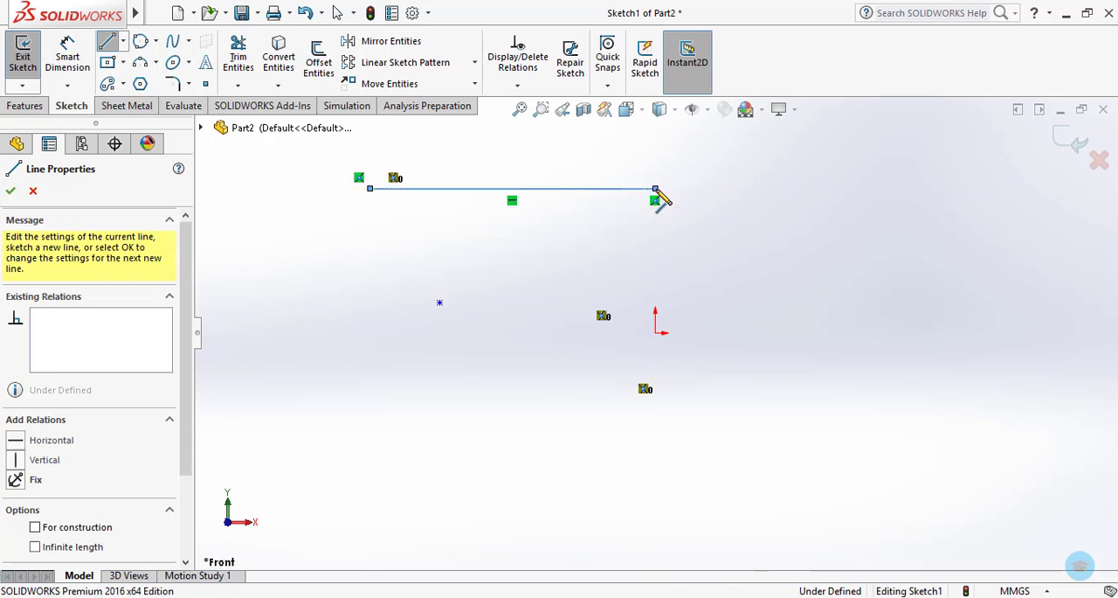
pyautogui.press('Escape')
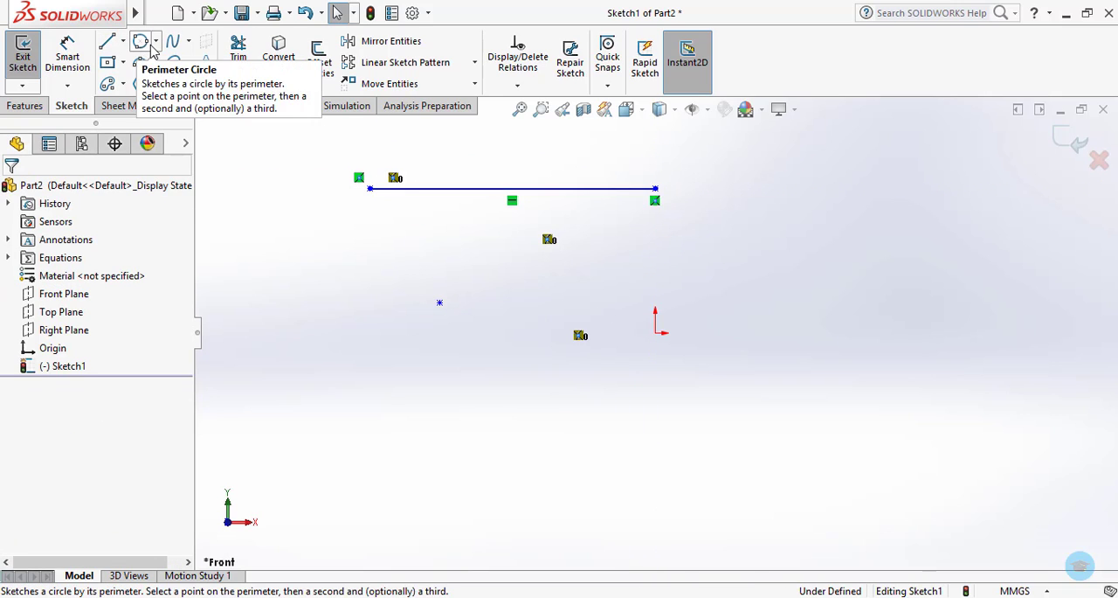
# Sketch a center-based circle of about 19 mm radius centered on the remaining lower sketch point.
pyautogui.click(141, 42)
pyautogui.click(156, 42)
pyautogui.click(170, 62)
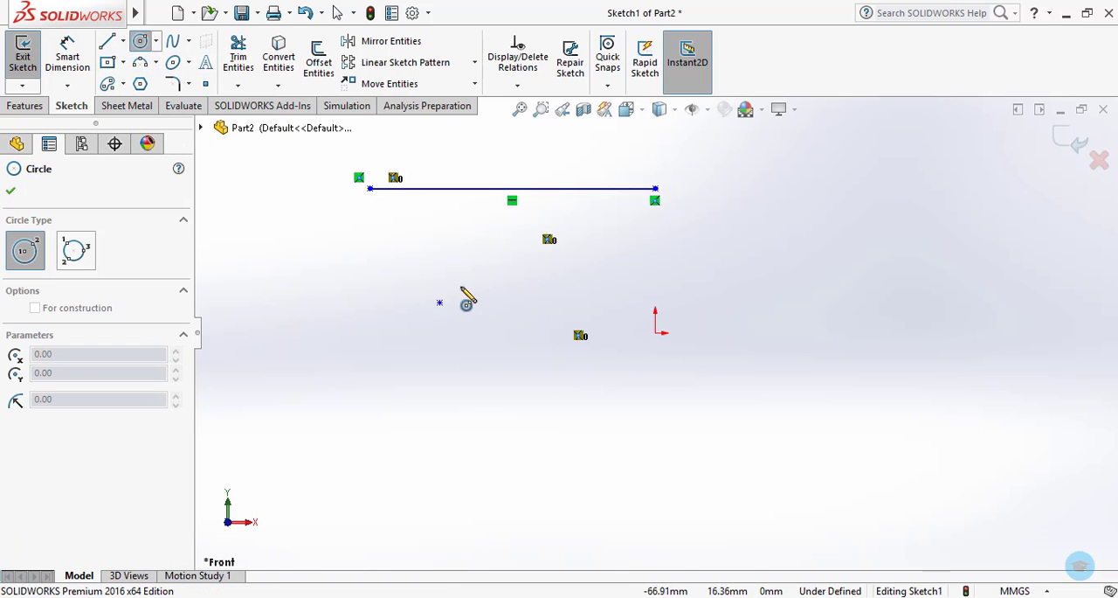
pyautogui.click(439, 303)
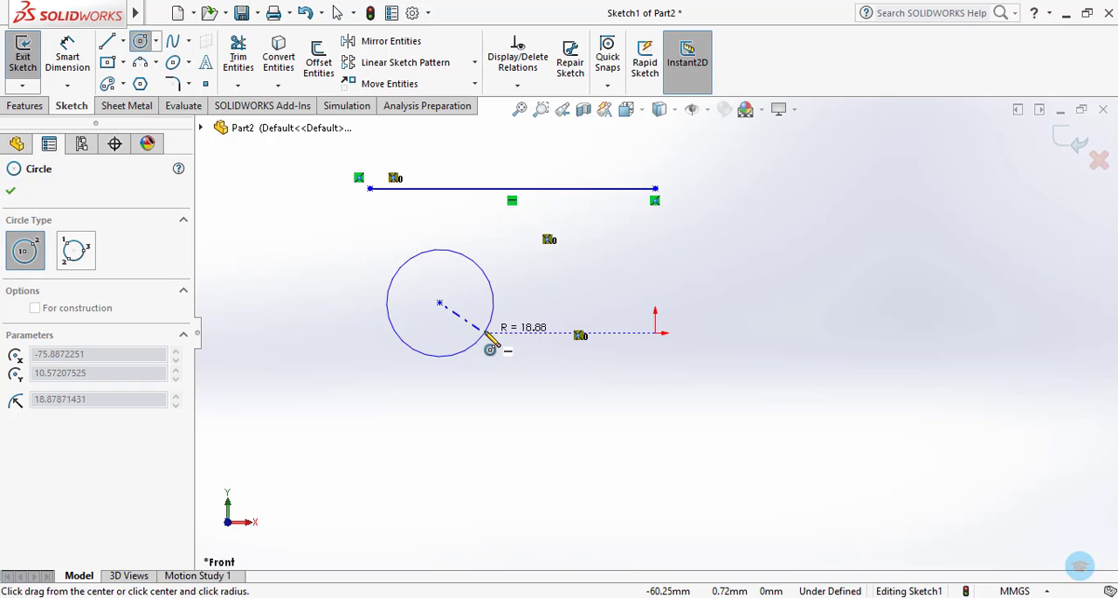
pyautogui.click(483, 334)
pyautogui.press('Escape')
pyautogui.press('Escape')
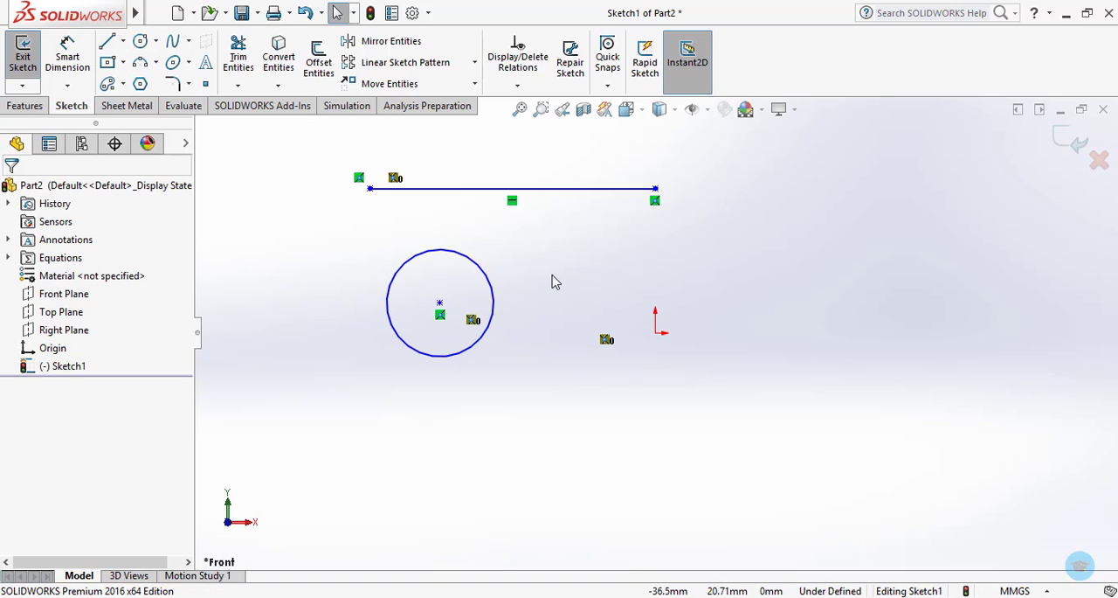
# Delete the line, the circle and all three points from the sketch.
pyautogui.hotkey('ctrl', 'a')
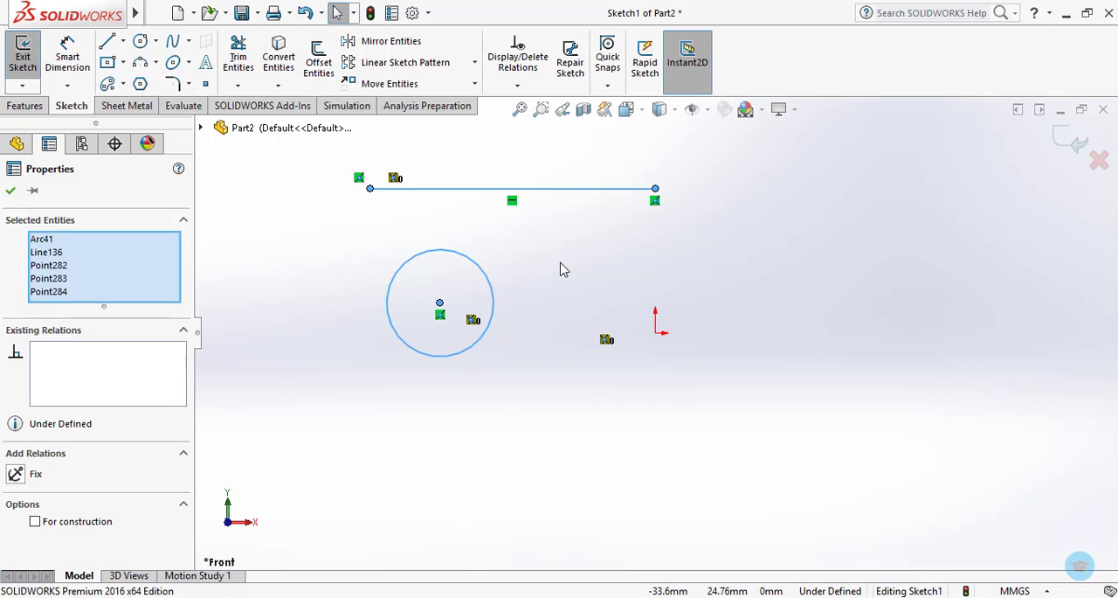
pyautogui.press('Delete')
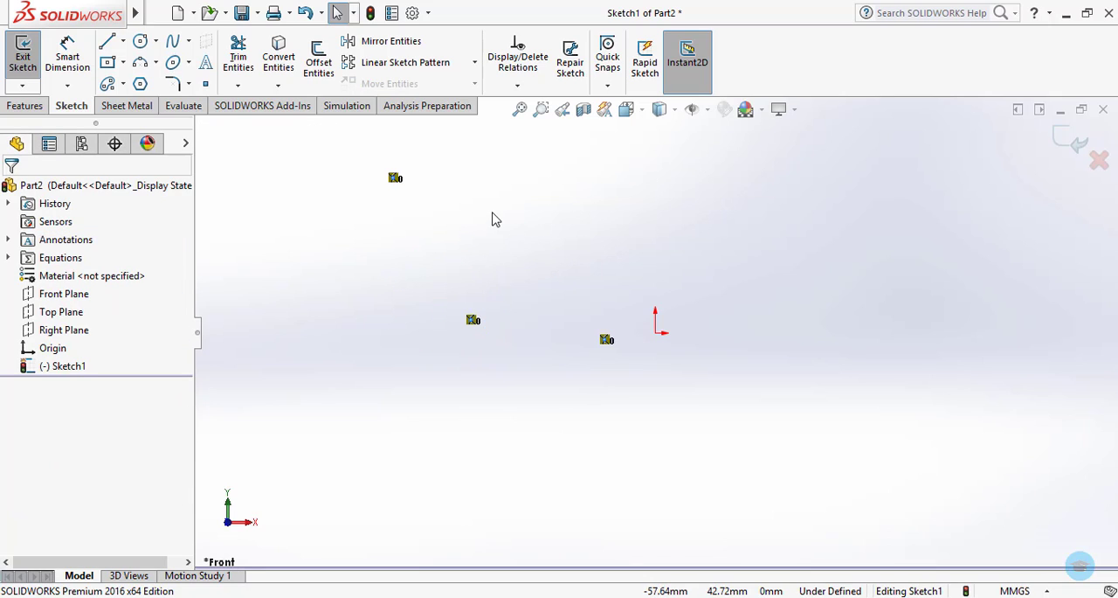